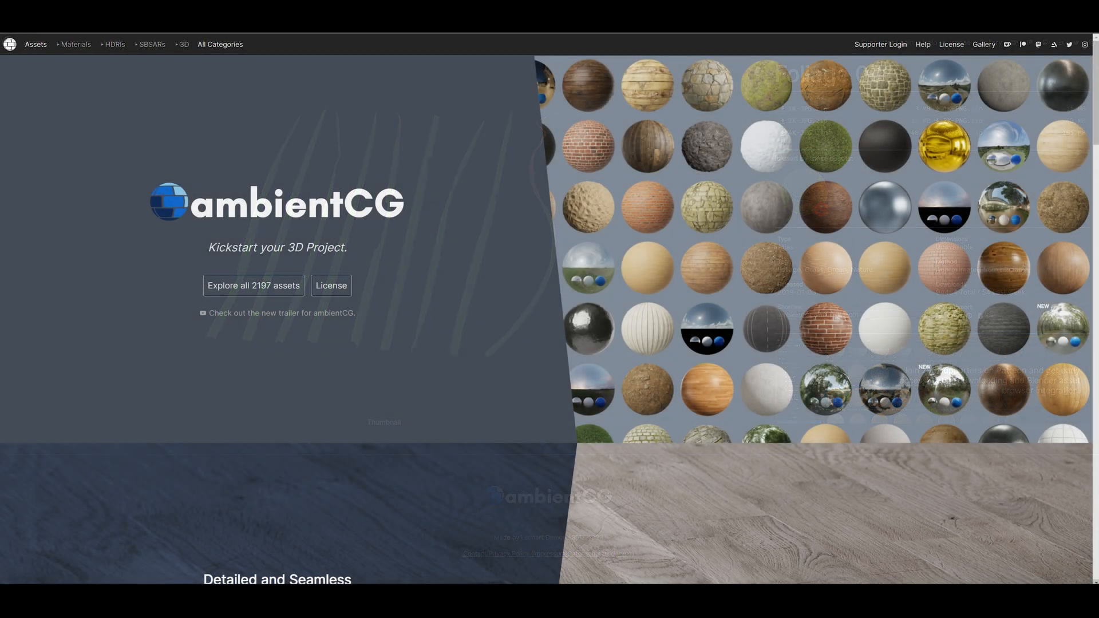
Step: Look through the feature sections on the ambientCG homepage, from materials and HDRIs to the licence information
scroll(549, 309, down, 1)
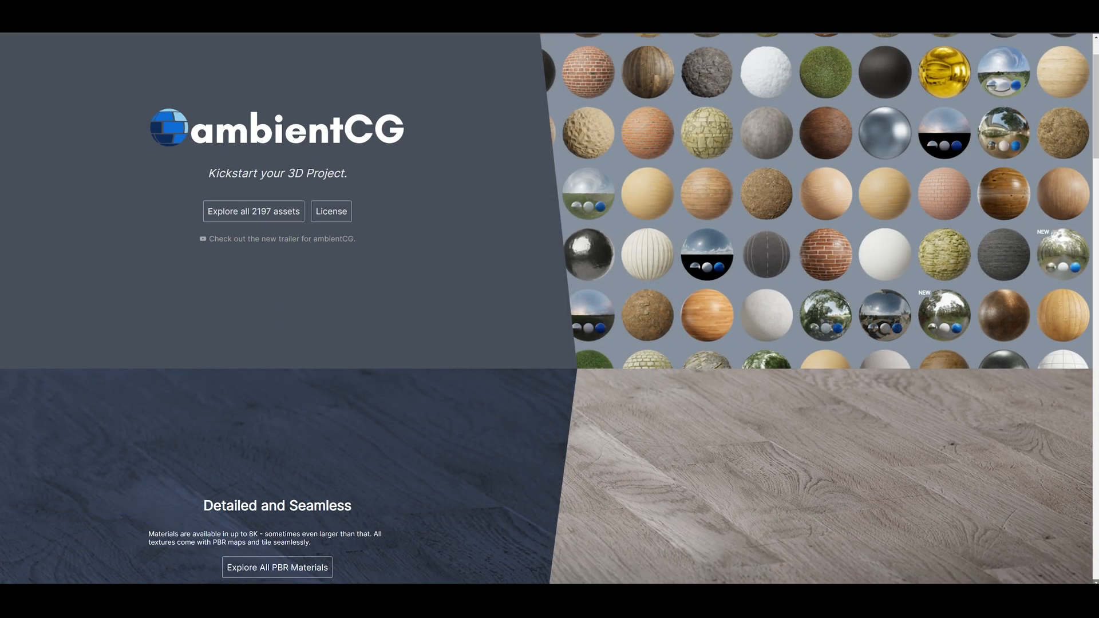
scroll(549, 309, down, 10)
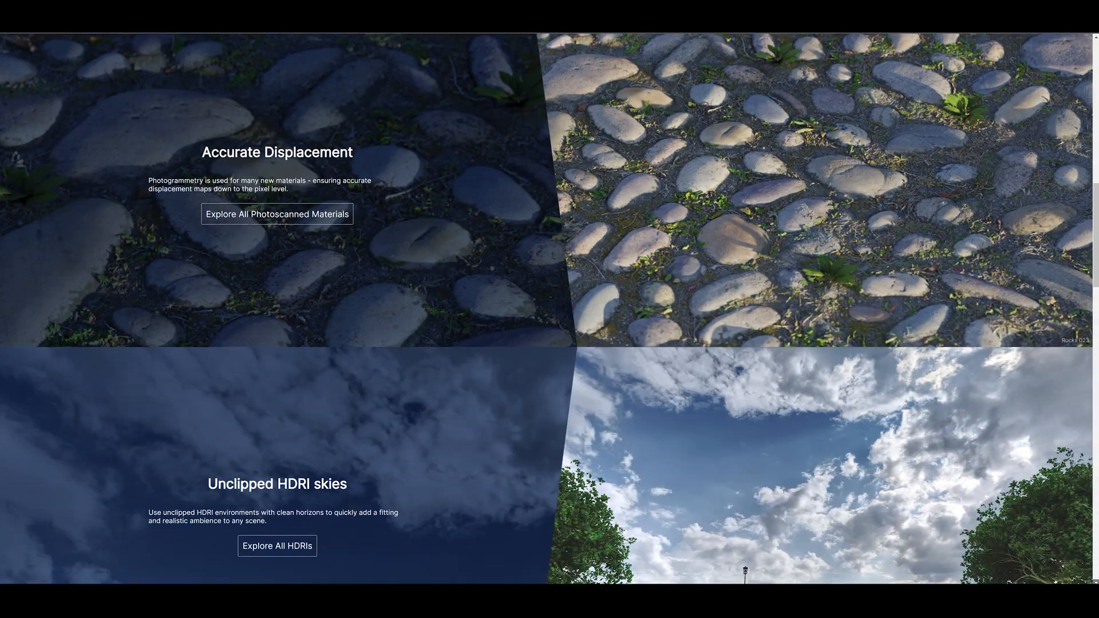
scroll(549, 309, down, 10)
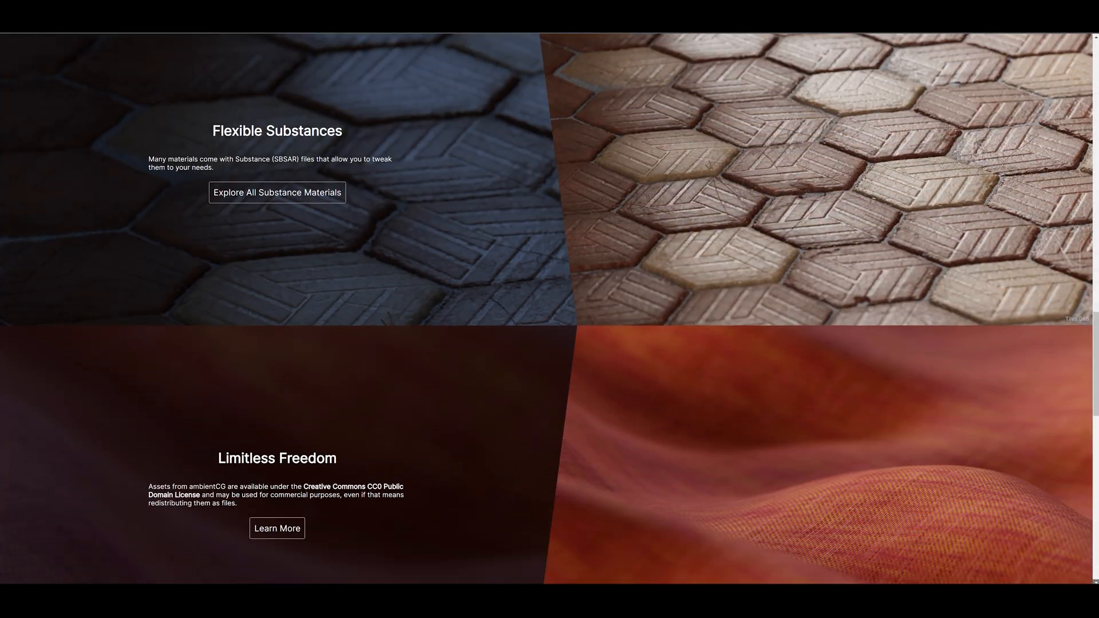
scroll(550, 309, down, 3)
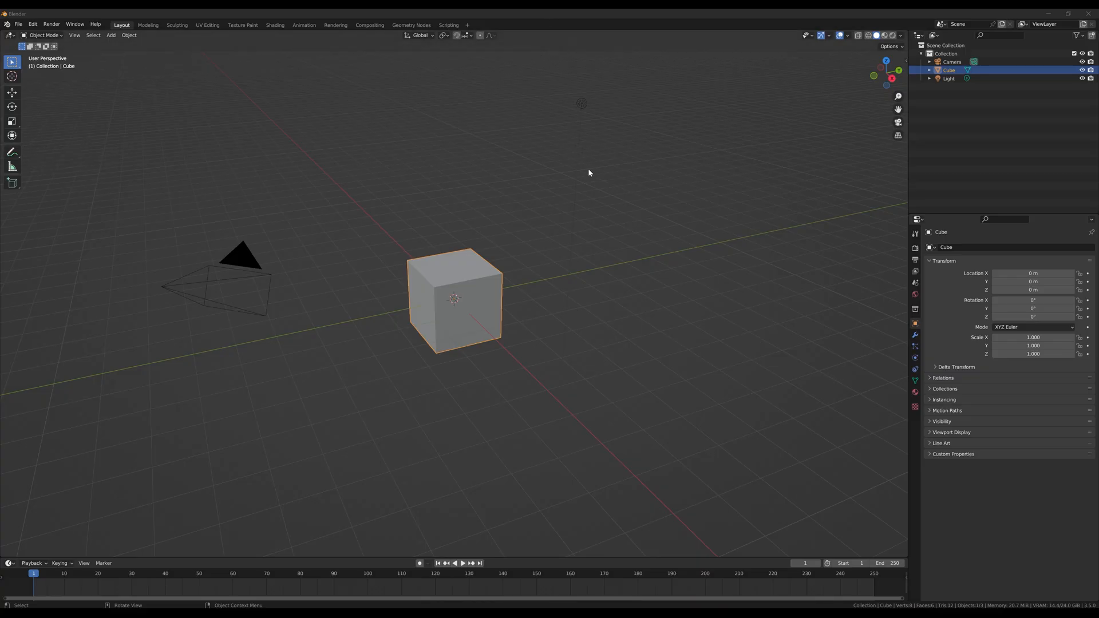
Step: Delete all the default objects from the scene
click(655, 196)
key(a)
key(Delete)
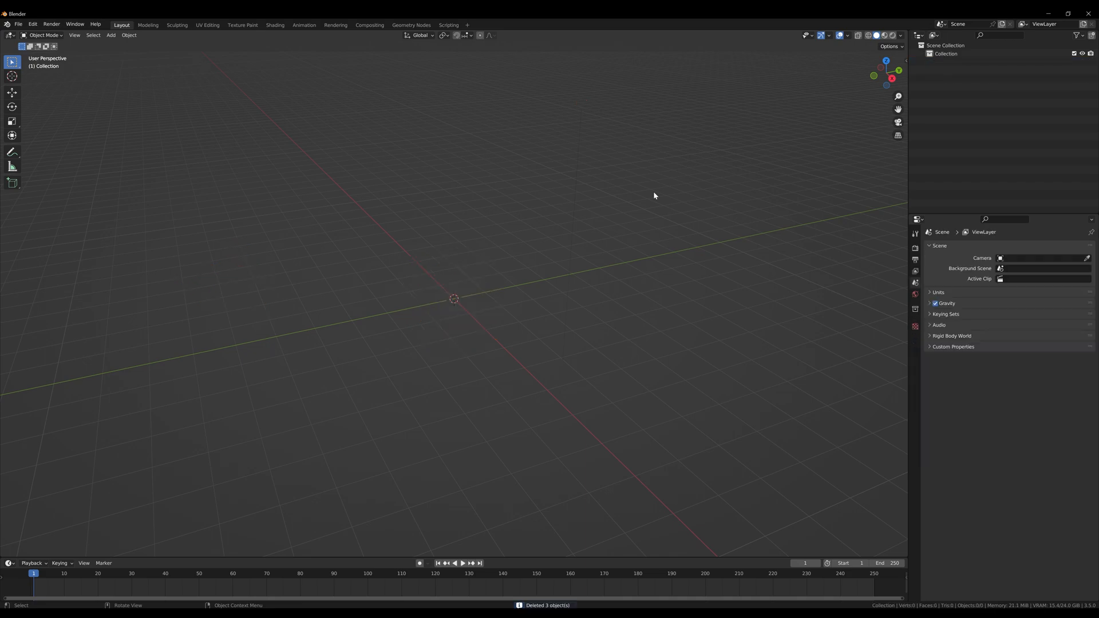
Step: Add a plane mesh at the world origin and show its material properties
key(shift+a)
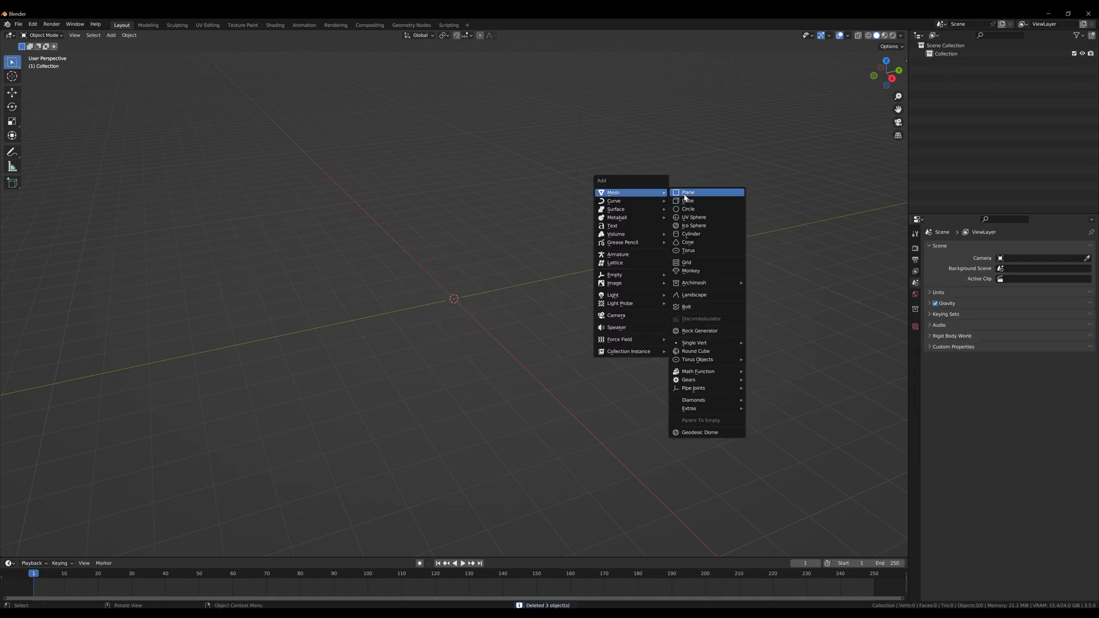
click(685, 196)
middle_drag(685, 194, 580, 256)
scroll(595, 273, up, 4)
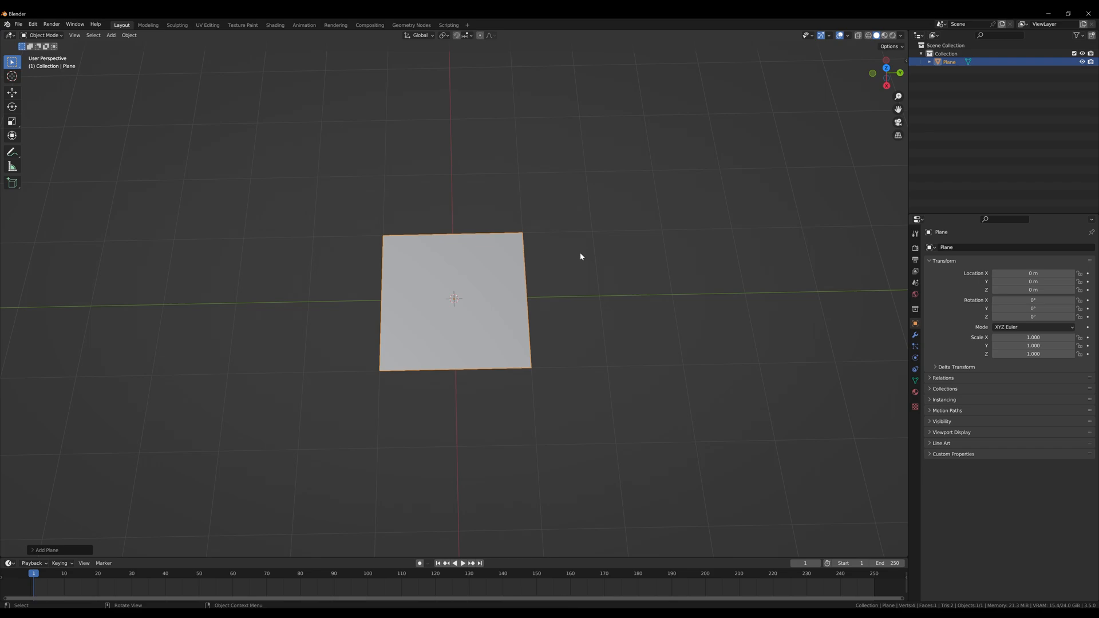
click(915, 392)
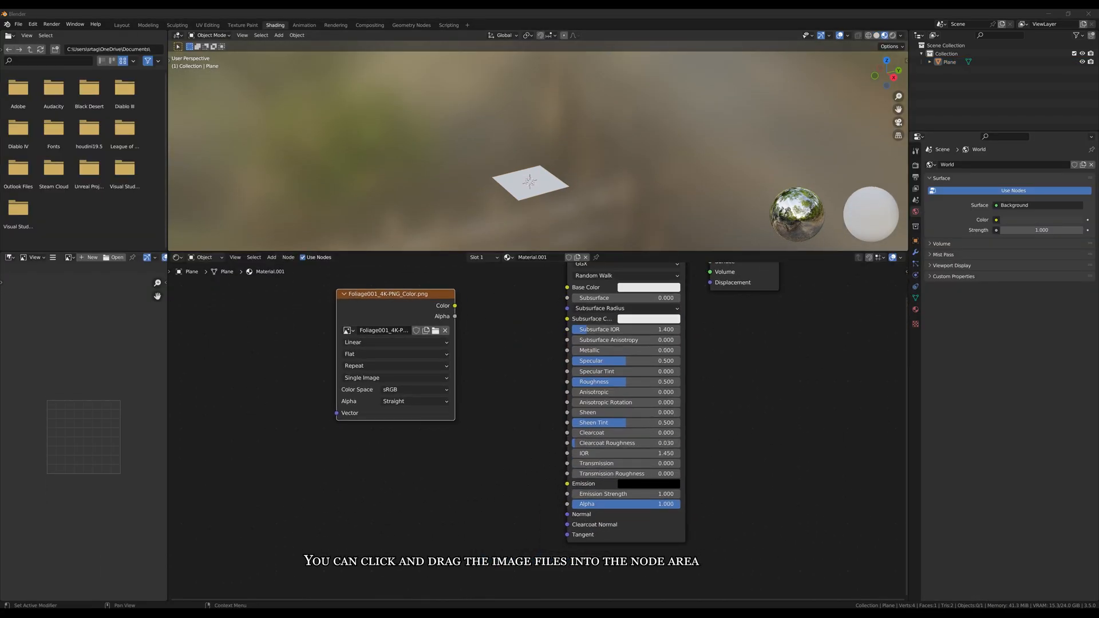
Step: Arrange the Foliage001 image textures in a column and connect Color to Base Color and the Roughness map to Roughness
scroll(445, 336, down, 4)
drag(444, 335, 326, 273)
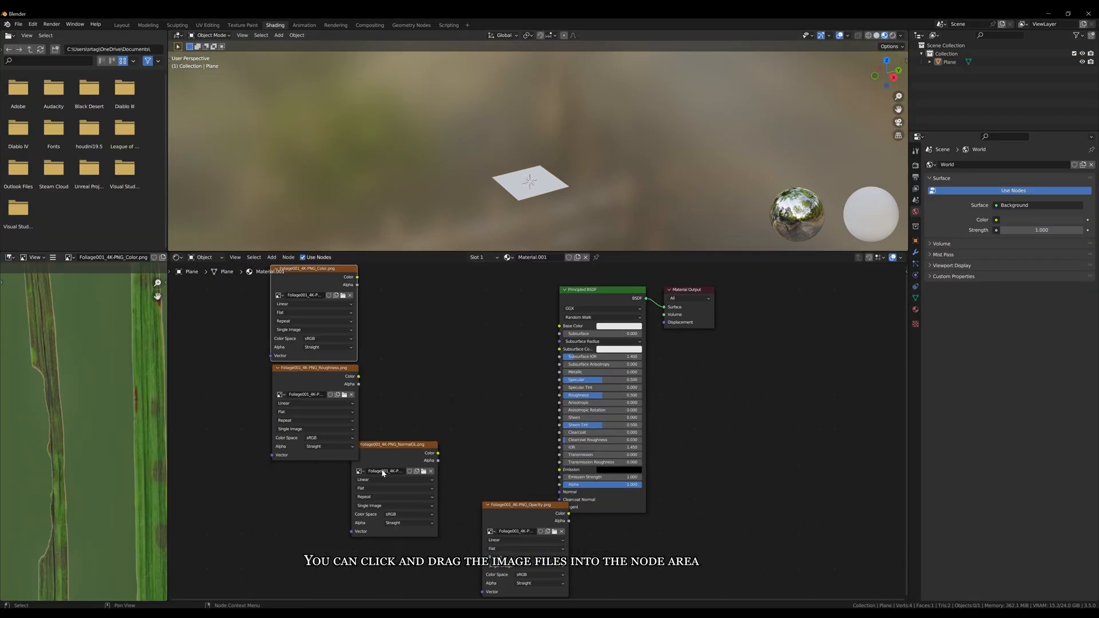
drag(399, 456, 337, 486)
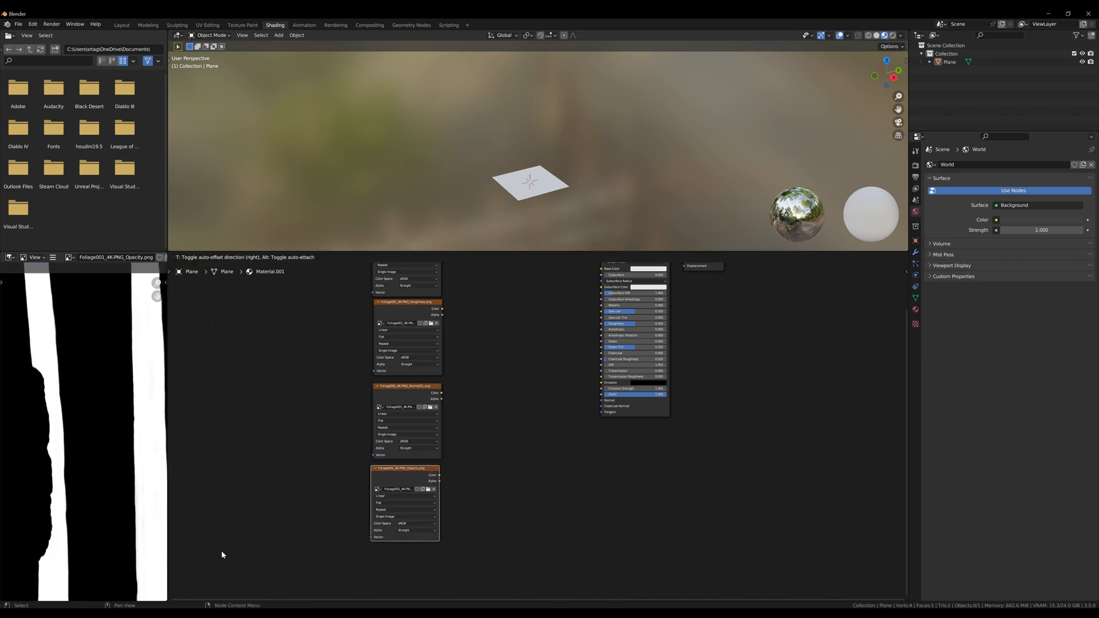
drag(436, 310, 595, 349)
drag(437, 390, 597, 404)
Step: Add a Normal Map node between the NormalGL texture and the shader's Normal, and connect the Opacity texture to Alpha
click(528, 505)
text(normal)
click(541, 525)
click(524, 485)
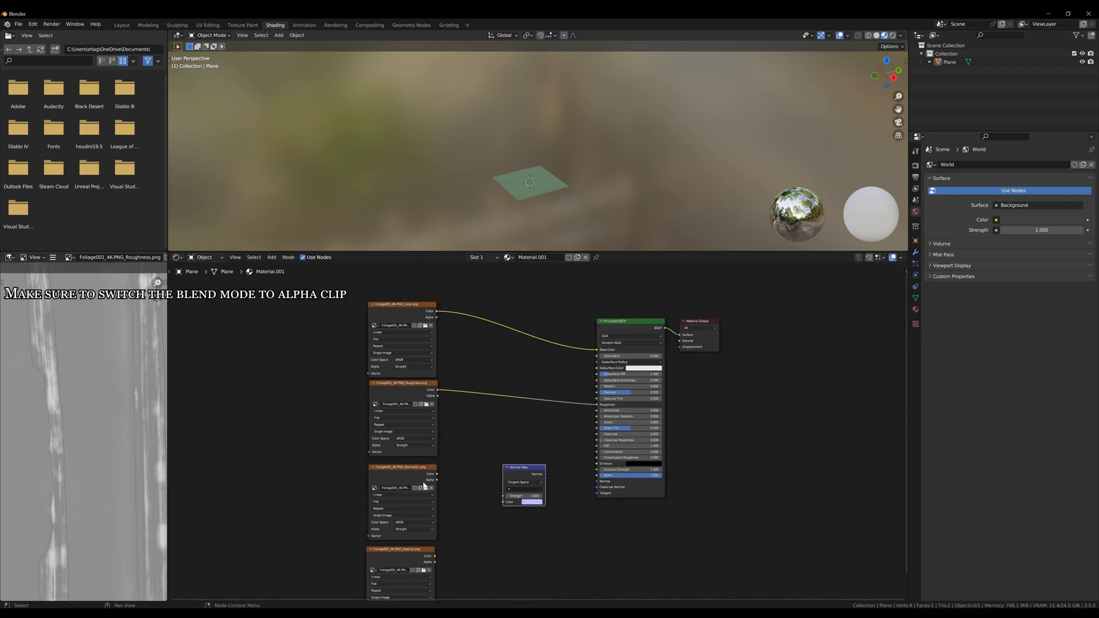
drag(437, 474, 503, 502)
drag(598, 486, 597, 481)
drag(435, 555, 596, 475)
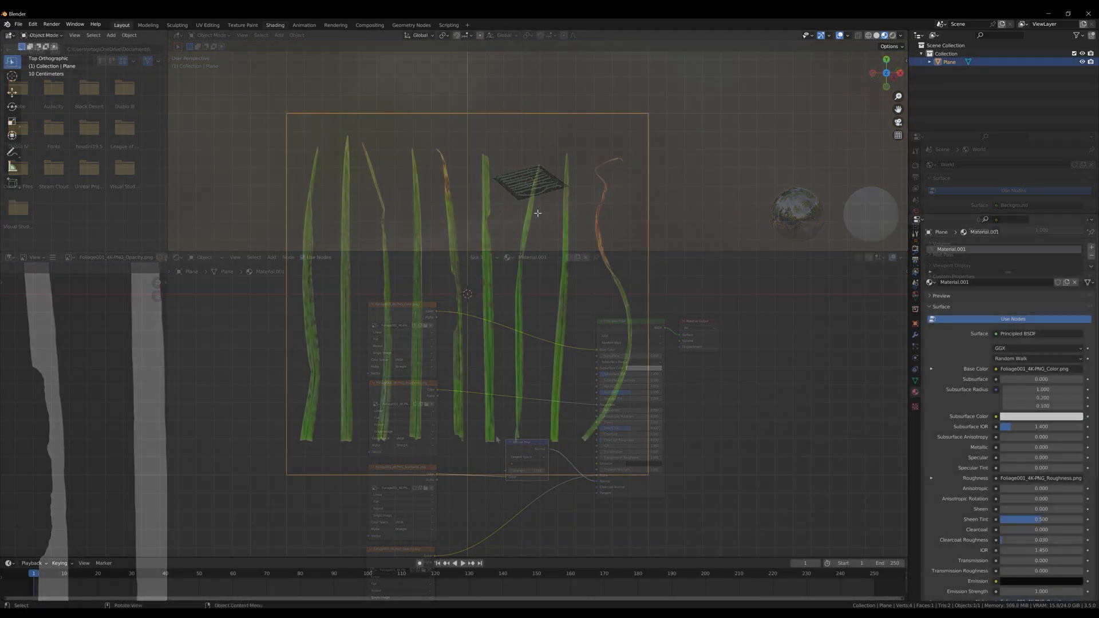
Step: Add vertical loop cuts to the plane through its centre and between the grass blades on its left half
key(Tab)
key(ctrl+r)
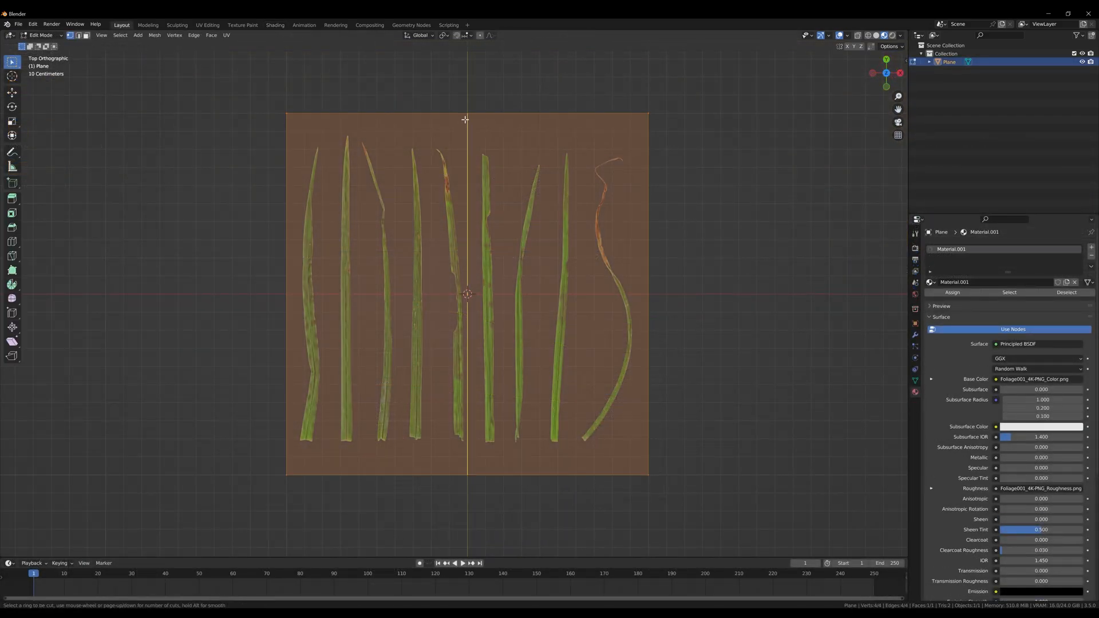
click(465, 119)
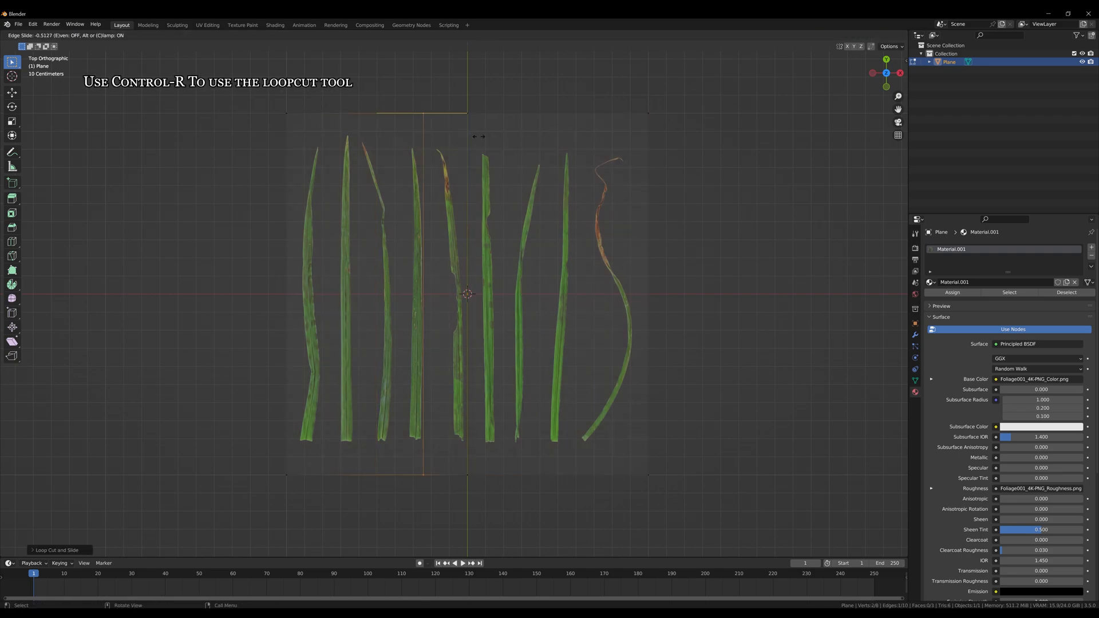
click(444, 119)
key(ctrl+r)
click(342, 121)
click(358, 121)
key(ctrl+r)
click(323, 121)
click(329, 121)
Step: Add vertical loop cuts between the grass blades on the right half of the plane
key(ctrl+r)
click(500, 117)
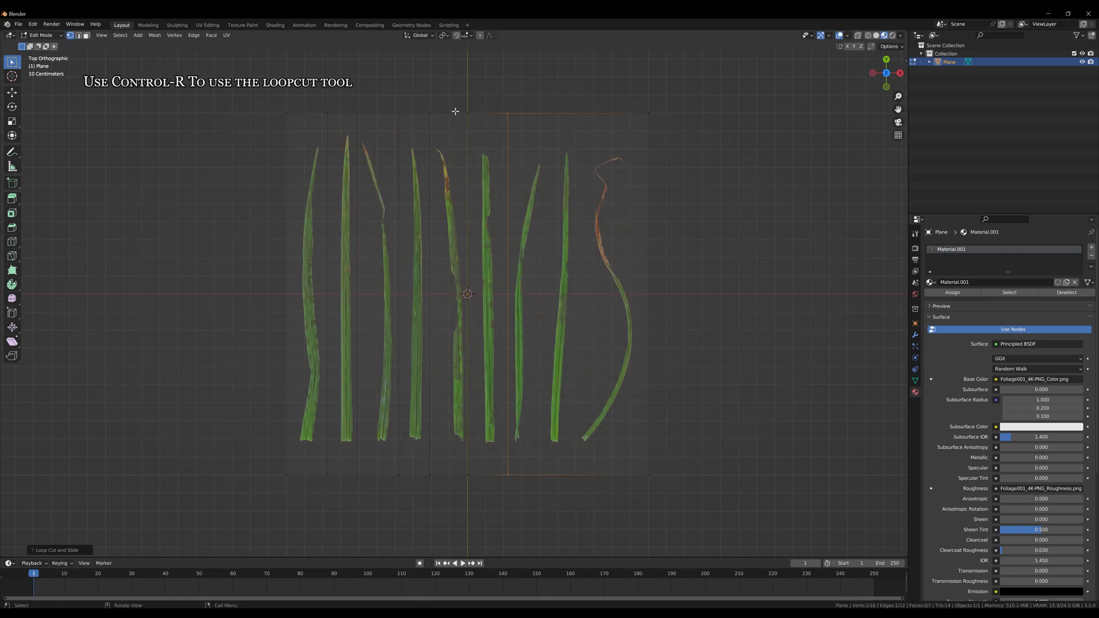
click(507, 106)
key(ctrl+r)
click(566, 110)
click(551, 110)
Step: Add a horizontal loop cut just below the blade bases and delete the empty faces beneath it
key(ctrl+r)
click(289, 461)
click(298, 93)
key(3)
drag(245, 445, 722, 506)
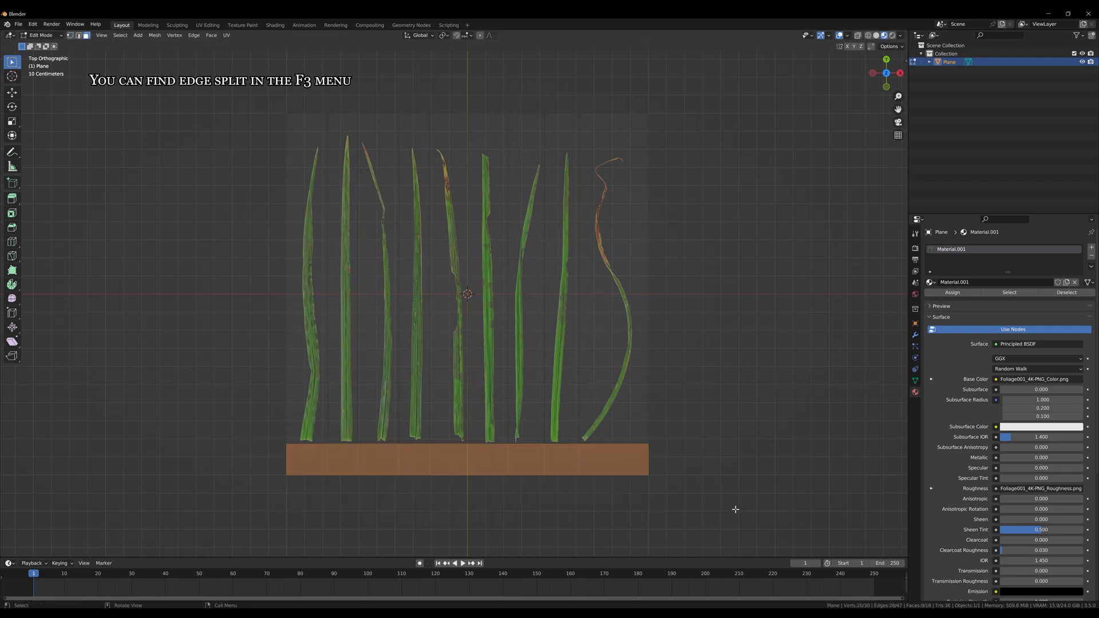
key(x)
click(730, 520)
Step: Apply Edge Split to the whole mesh so the strips are disconnected from each other
key(a)
key(F3)
text(edge split)
key(Return)
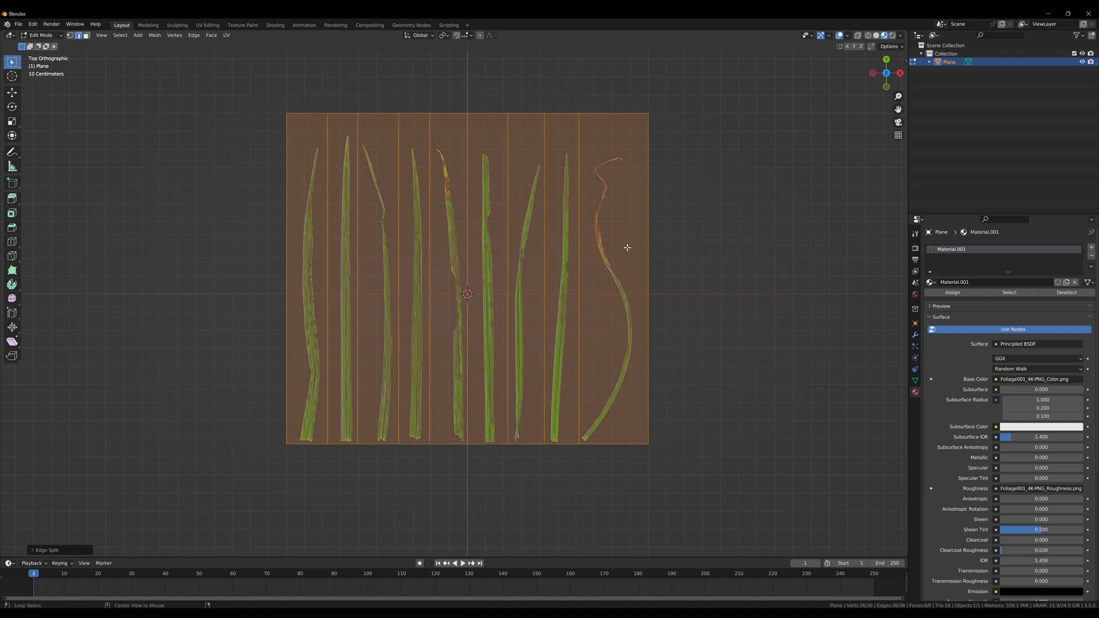
Step: Separate the mesh by loose parts so each grass strip becomes its own object, and return to Object Mode
key(p)
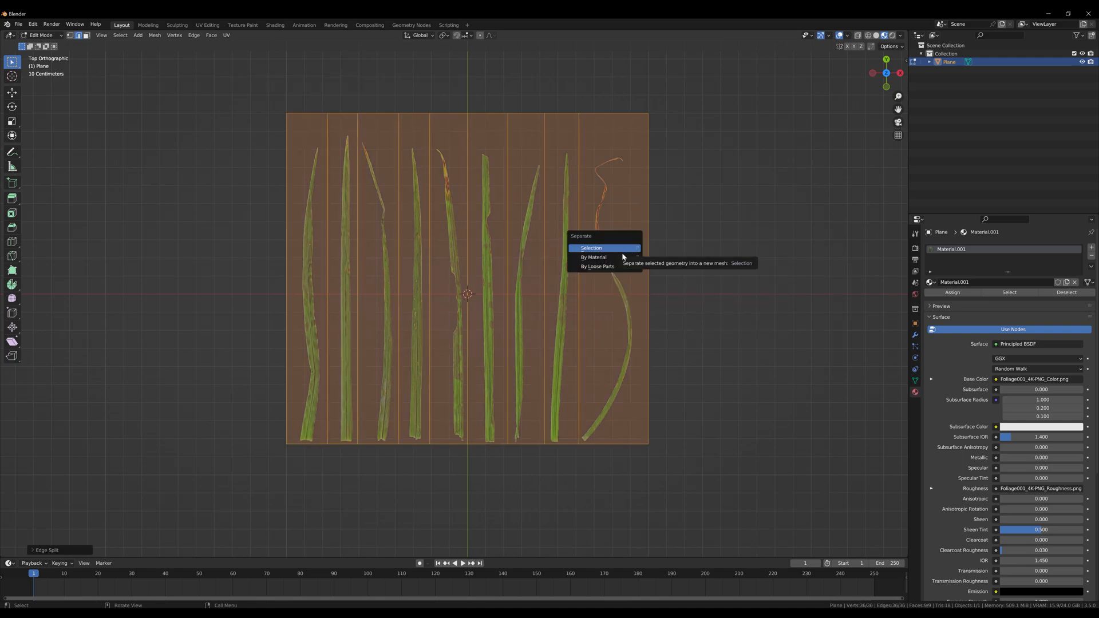
click(626, 250)
key(Tab)
click(418, 94)
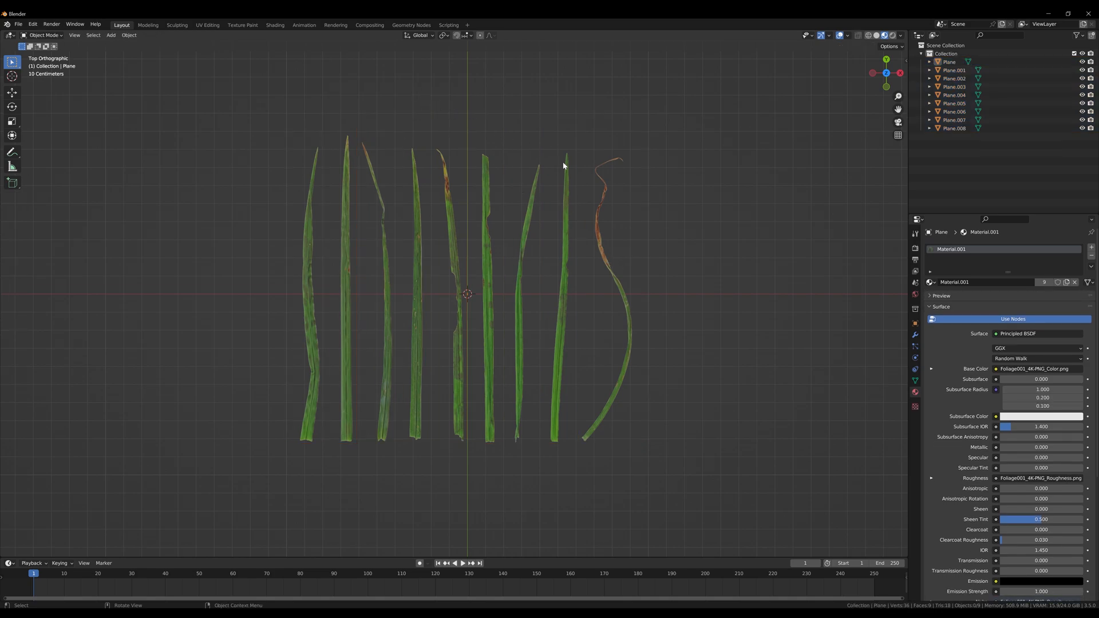
Step: Set the origin of all the grass strips to their geometry
shift+middle_drag(505, 211, 527, 245)
drag(252, 294, 612, 343)
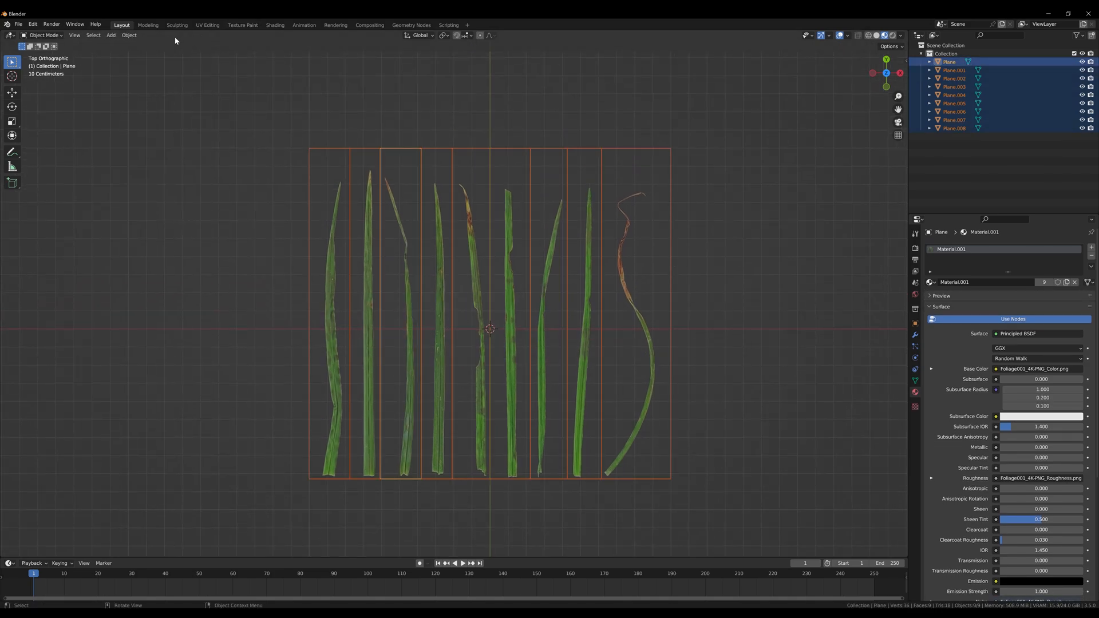
click(126, 36)
mouse_move(141, 53)
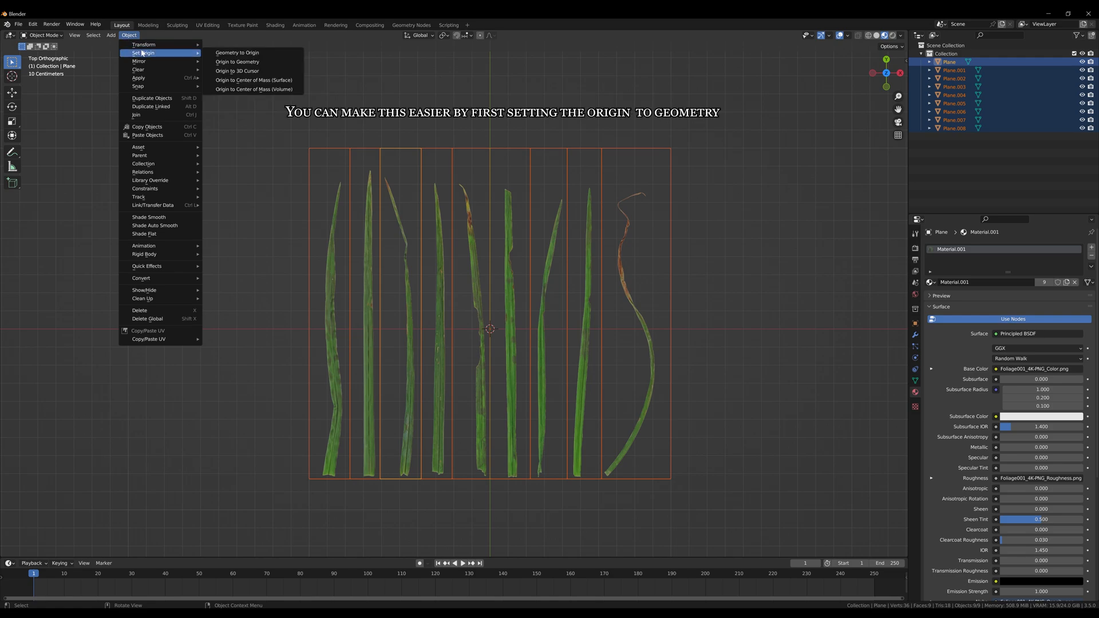
click(256, 62)
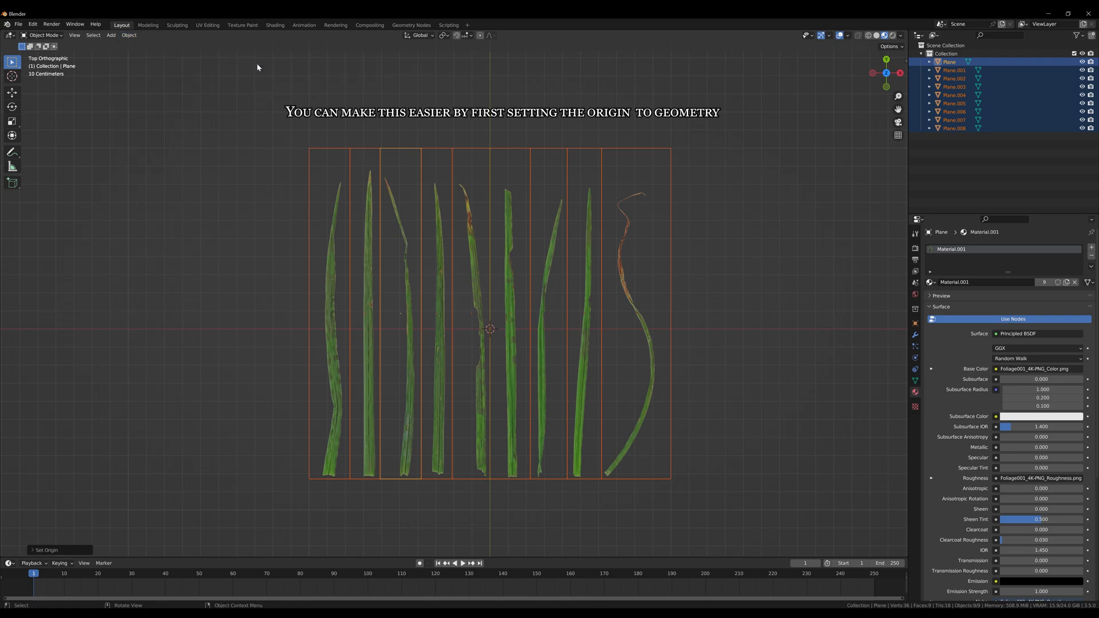
Step: Move the geometry of all strips up along Y in Edit Mode until the blade bases line up with the object origins
key(Tab)
key(a)
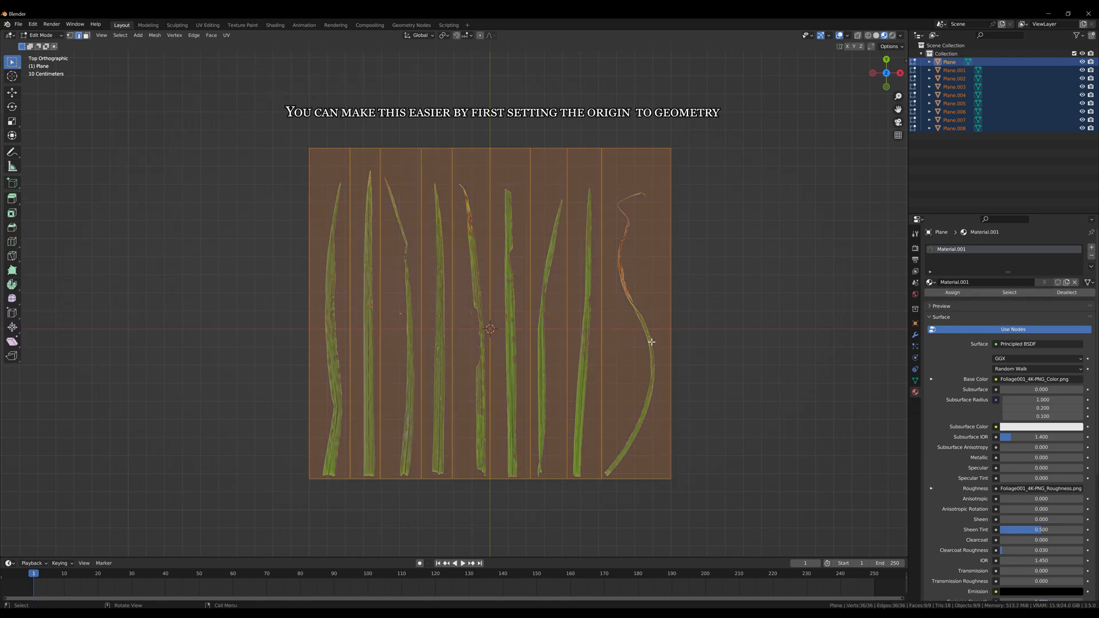
key(g)
click(652, 195)
key(g)
key(y)
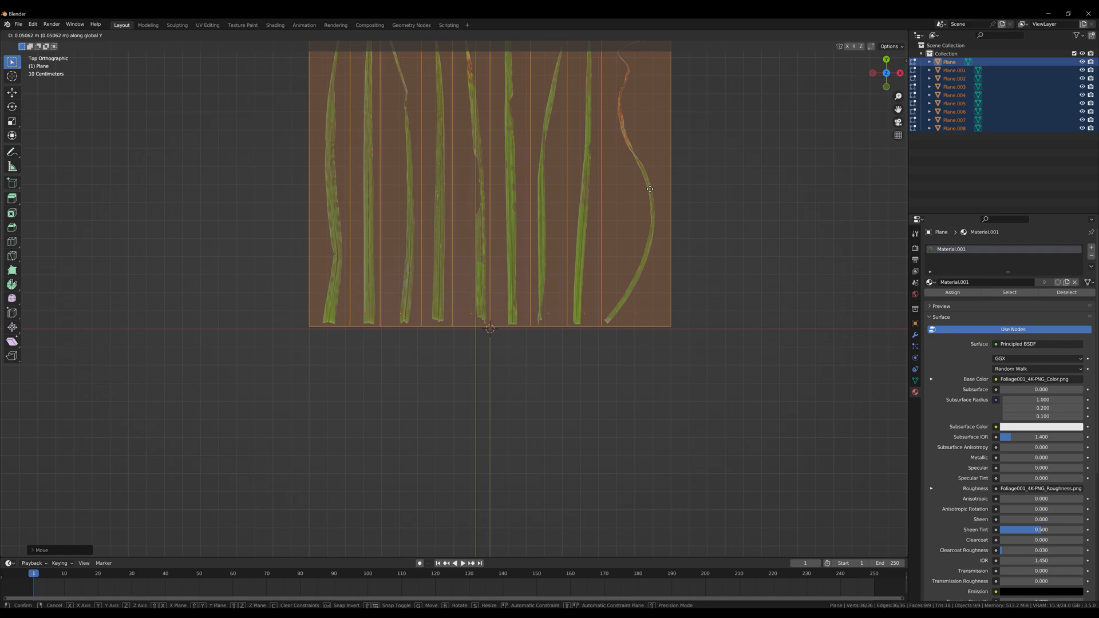
click(650, 189)
key(Tab)
click(705, 193)
Step: Move all the grass strips into a new collection named Grass
shift+middle_drag(707, 193, 714, 312)
drag(292, 218, 741, 314)
key(m)
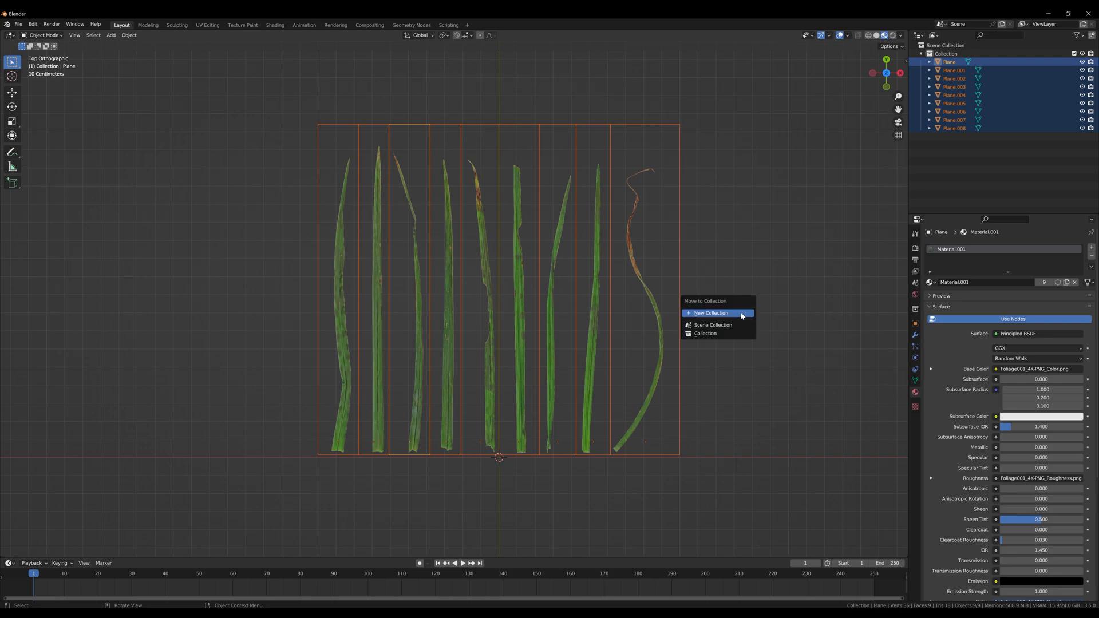
click(742, 314)
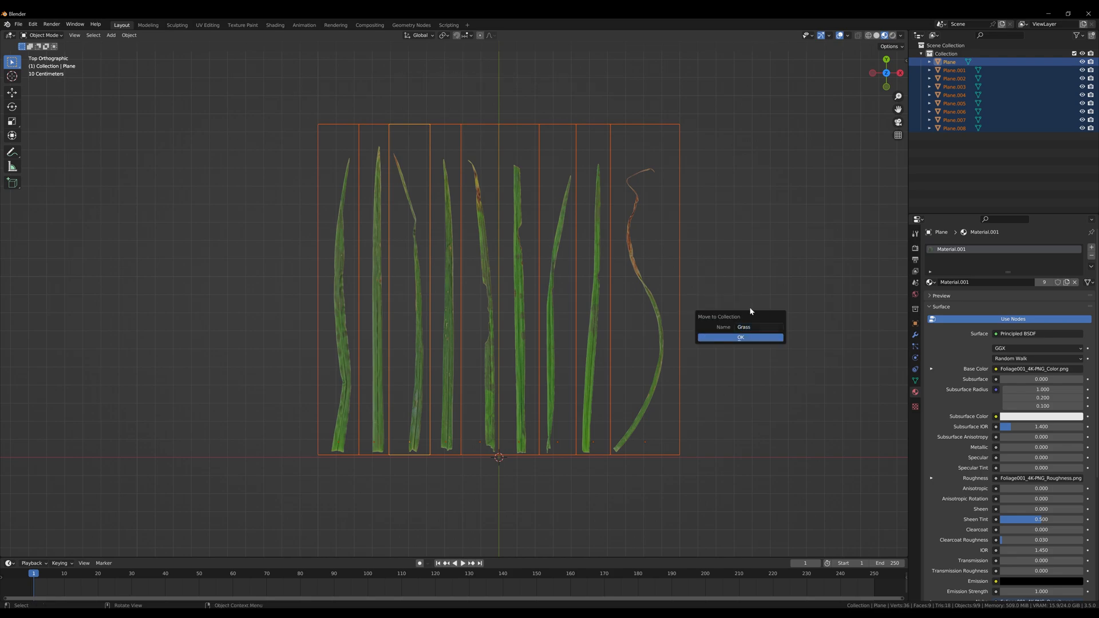
click(736, 339)
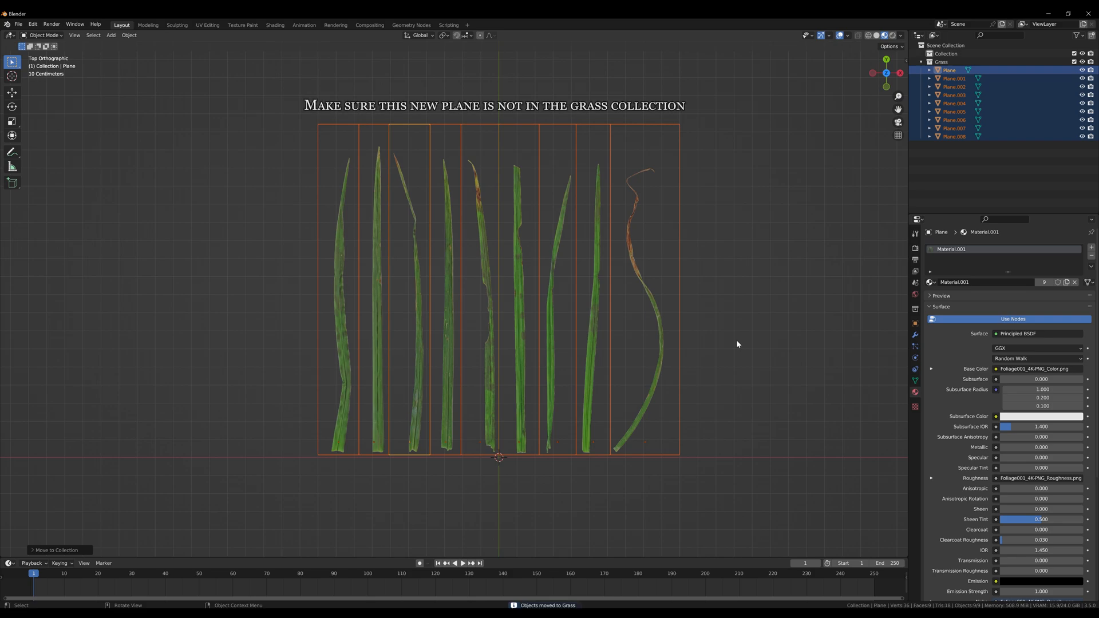
Step: Collapse the Grass collection in the outliner and exclude it from the view layer
click(736, 341)
click(921, 62)
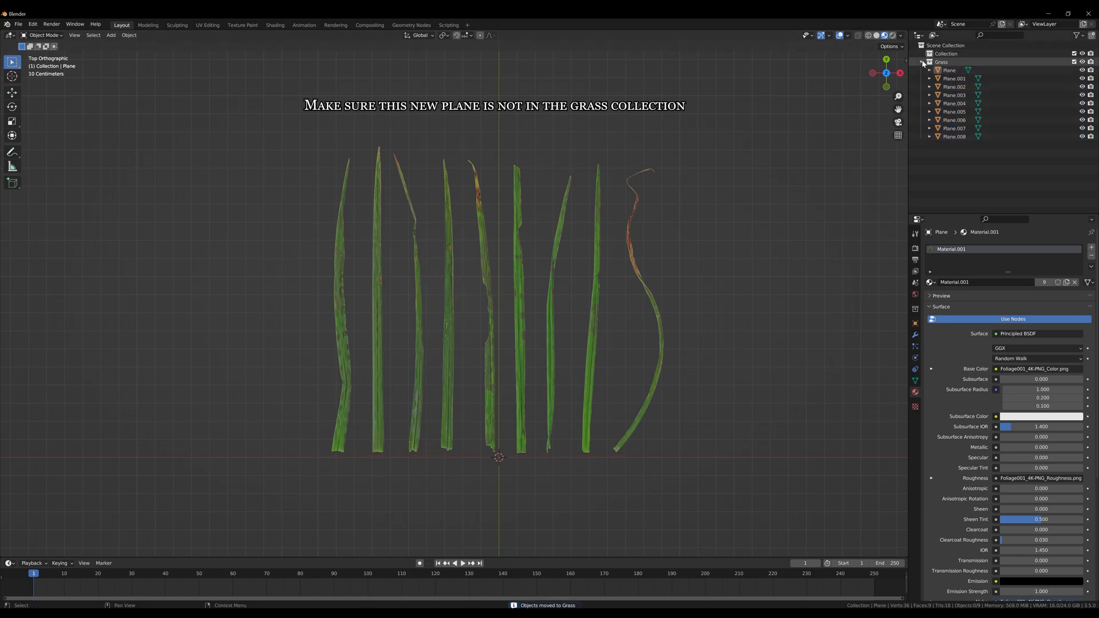
click(1074, 61)
Step: Add a new ground plane at the world origin inside the original Collection
key(shift+a)
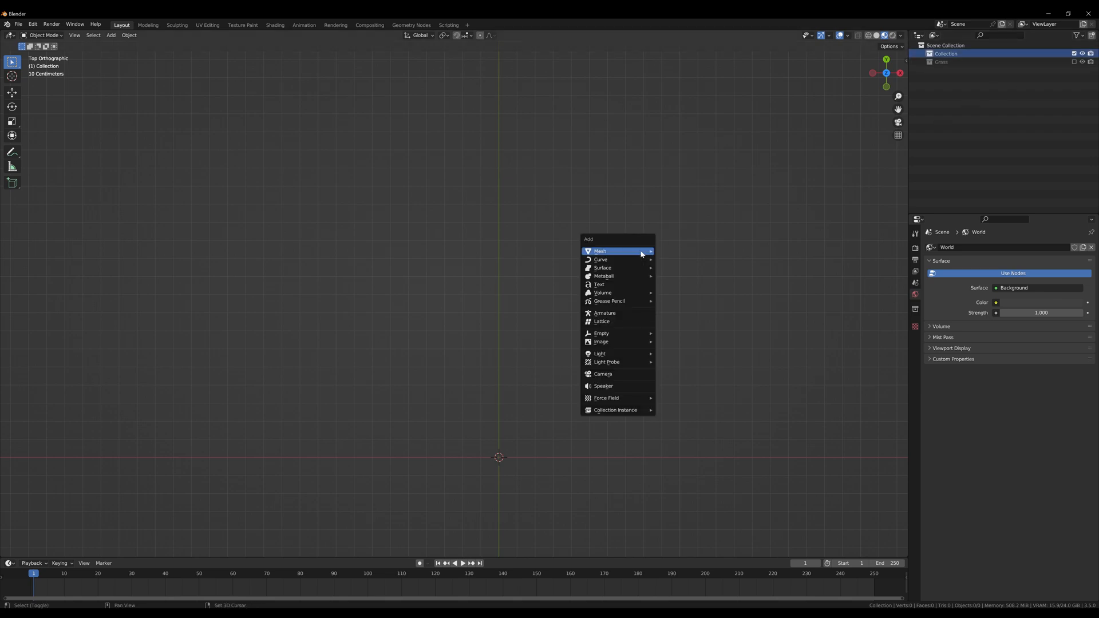
mouse_move(645, 251)
click(691, 251)
middle_drag(691, 250, 588, 280)
scroll(589, 284, down, 2)
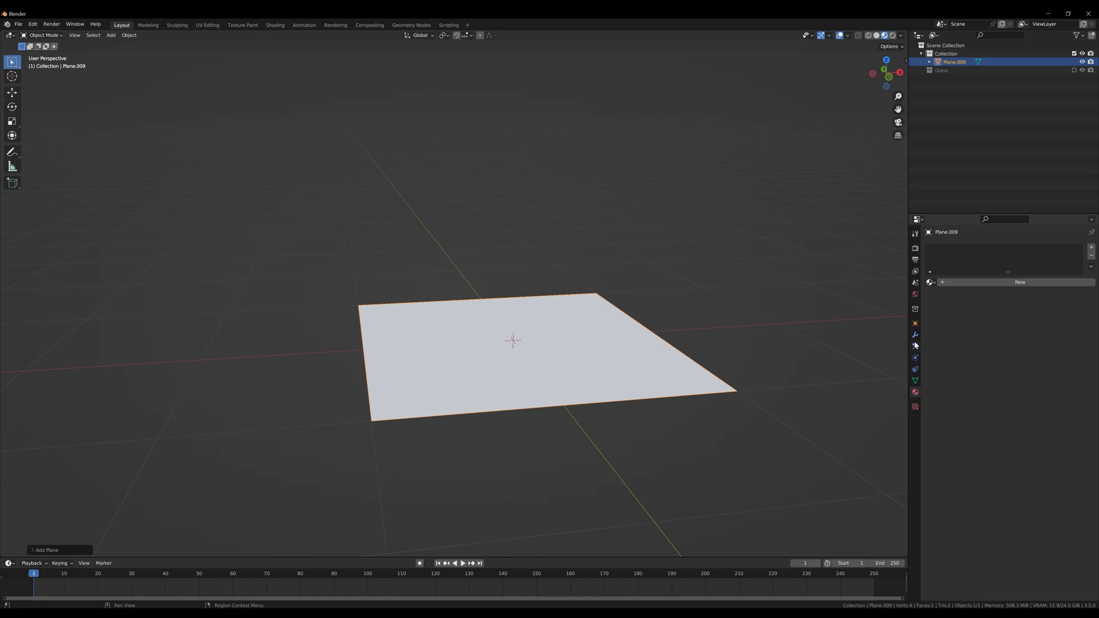
Step: Add a hair particle system to the new plane and set its number to 150
click(915, 346)
click(1090, 249)
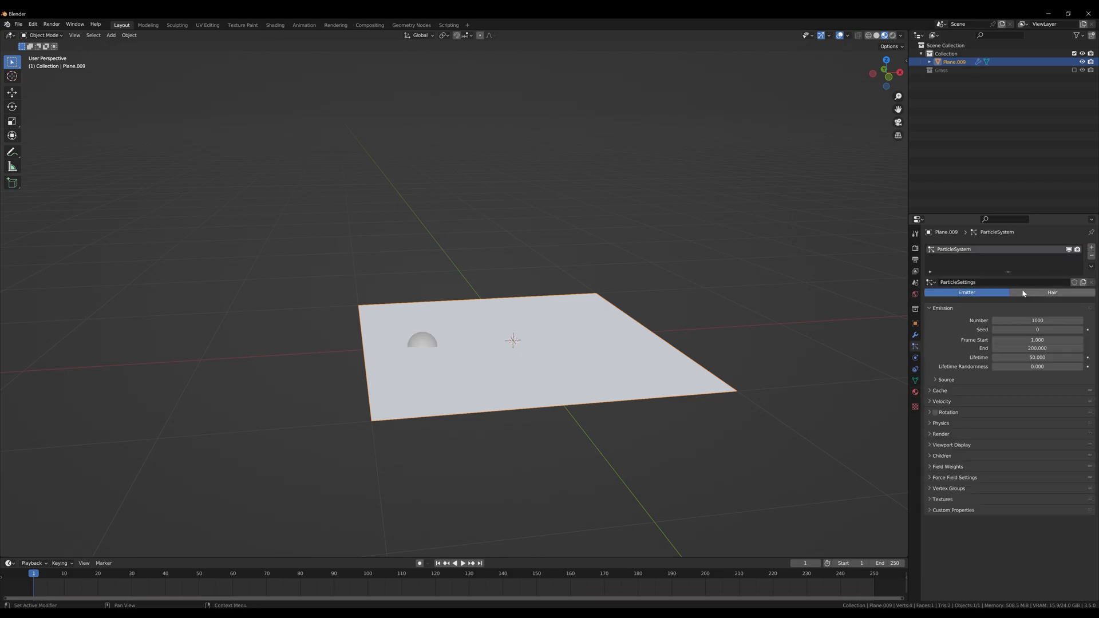
click(1024, 293)
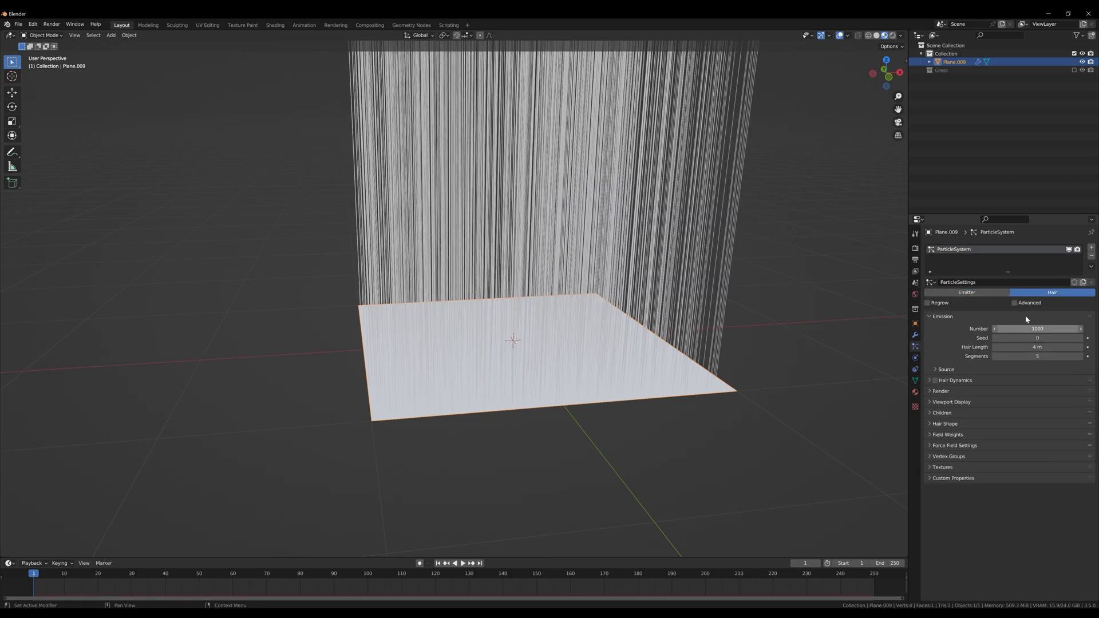
text(150)
key(Return)
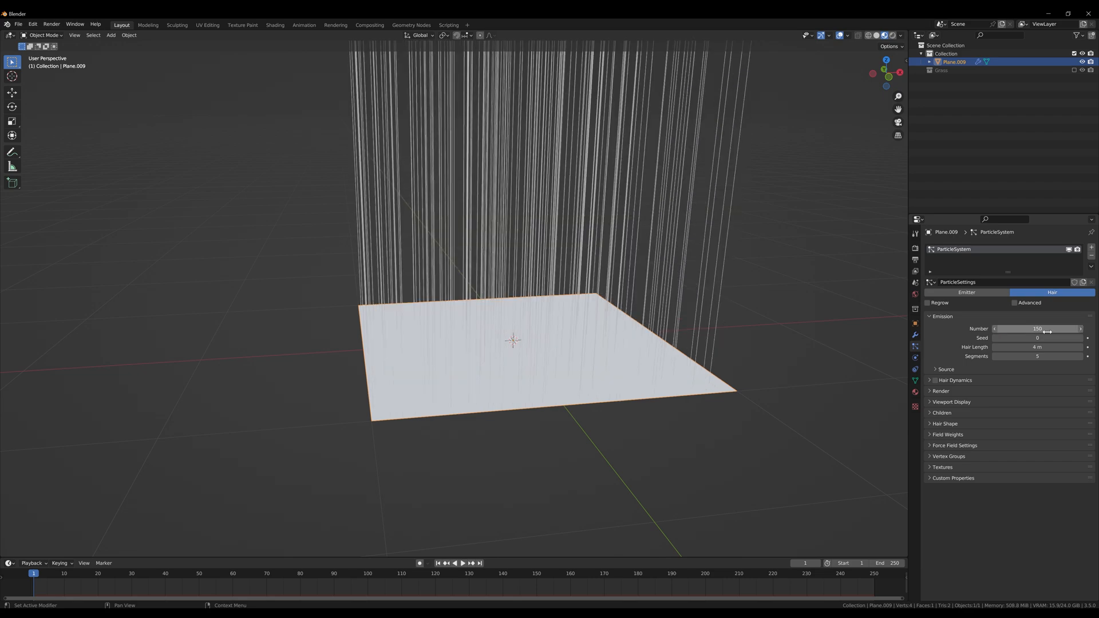
Step: Render the hair particles as a collection, using Grass as the instance collection
click(931, 392)
click(1009, 404)
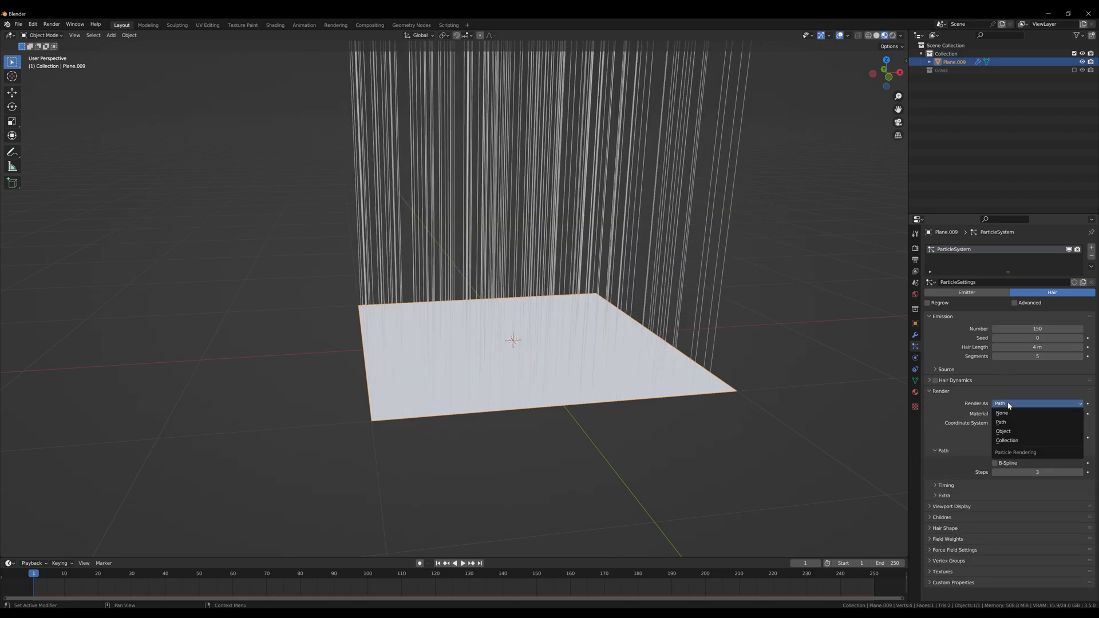
click(1016, 441)
click(1025, 464)
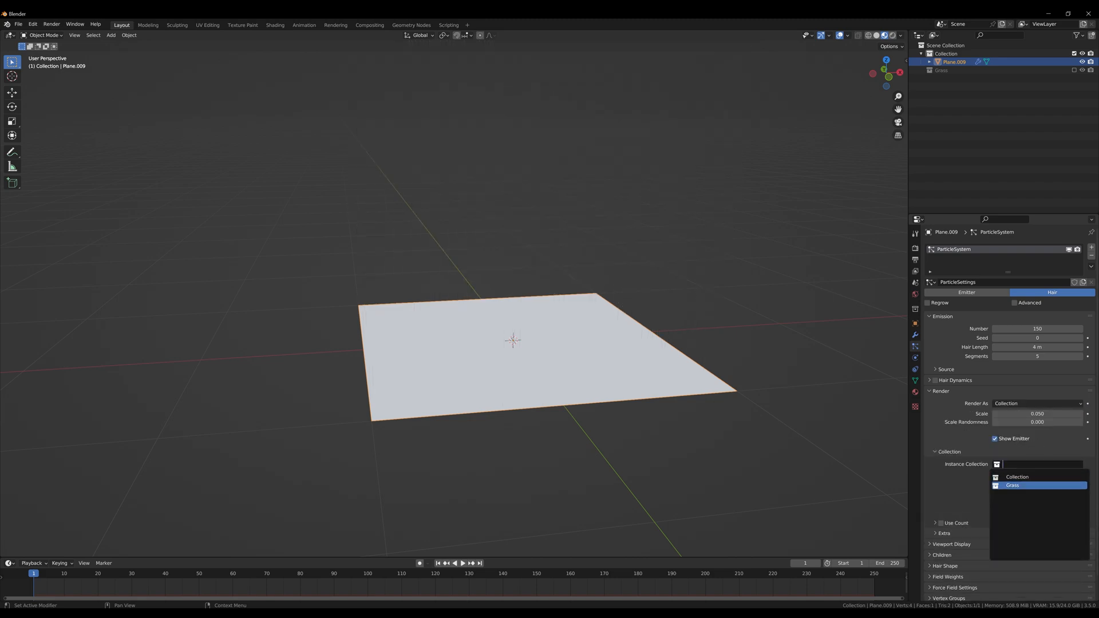
click(1029, 486)
Step: Enable the advanced hair options and particle rotation for the ground plane's particle system
mouse_move(699, 255)
middle_down()
mouse_move(758, 248)
mouse_move(719, 250)
middle_up()
scroll(677, 267, up, 2)
middle_drag(651, 277, 678, 263)
middle_drag(660, 336, 653, 435)
click(1014, 303)
click(929, 401)
click(930, 391)
click(935, 485)
scroll(973, 504, down, 5)
scroll(974, 502, down, 1)
click(994, 516)
Step: Orient the grass blades along Normal with rotation Randomize 0.246, Phase 0.417 and Randomize Phase 2.000, using scale 0.040 and scale randomness 0.277
drag(1025, 456, 1053, 456)
drag(1017, 369, 1056, 324)
click(1018, 360)
click(1018, 379)
middle_drag(572, 312, 773, 286)
mouse_move(1030, 448)
mouse_down()
mouse_move(1007, 448)
mouse_move(1047, 449)
mouse_move(1008, 448)
mouse_move(1024, 448)
mouse_up()
middle_drag(320, 291, 515, 321)
Step: Raise the number of hair particles to 500 and set the emission seed to 4
scroll(988, 365, up, 5)
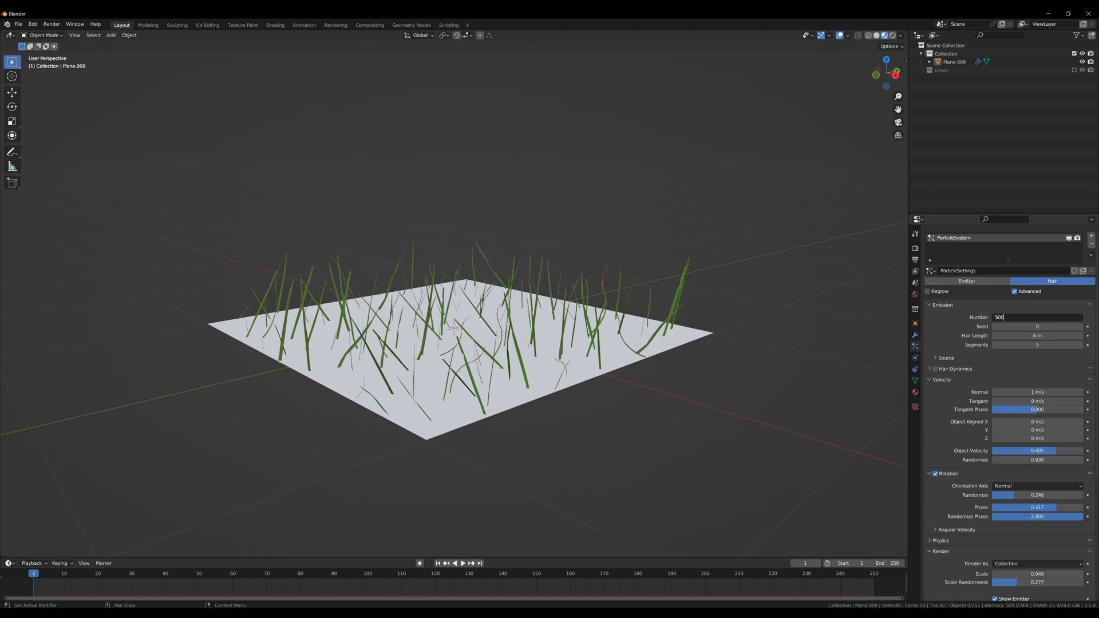
key(Return)
middle_drag(654, 204, 824, 229)
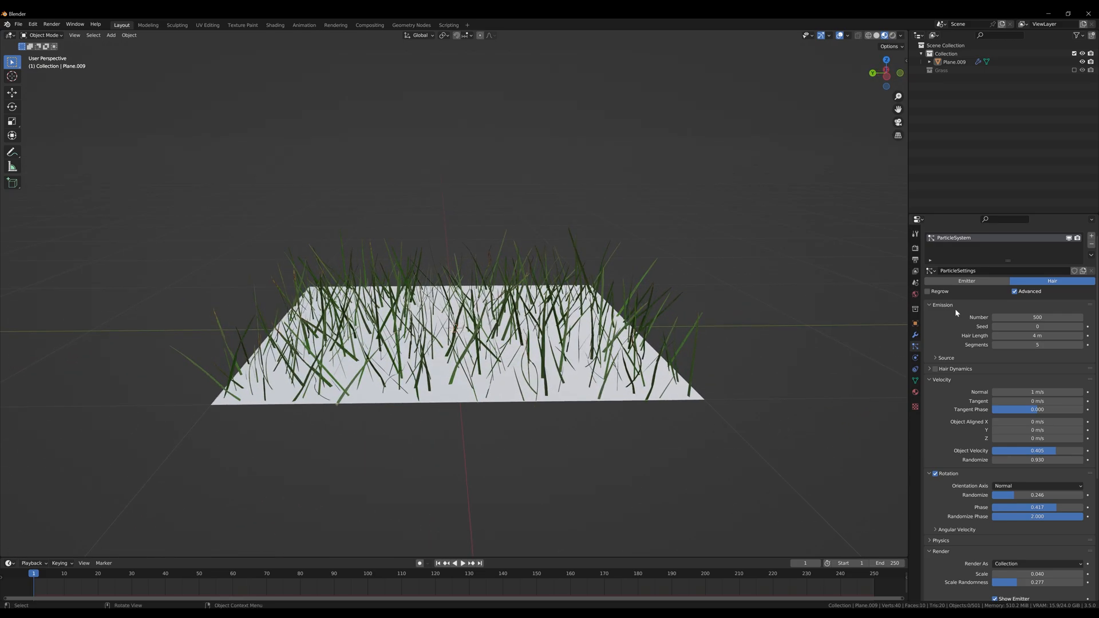
click(1080, 327)
click(1080, 327)
click(1081, 327)
click(1080, 327)
Step: Duplicate the grass-covered plane in place and move the copy into a new collection named export
middle_drag(761, 269, 524, 266)
click(524, 266)
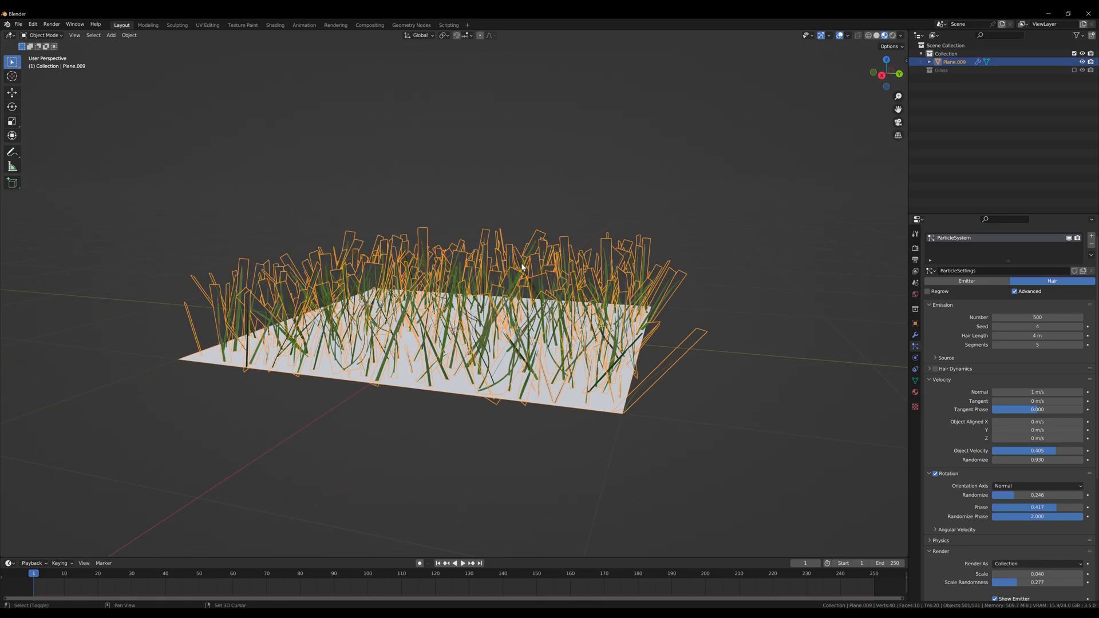
key(shift+d)
right_click(520, 264)
key(m)
click(520, 291)
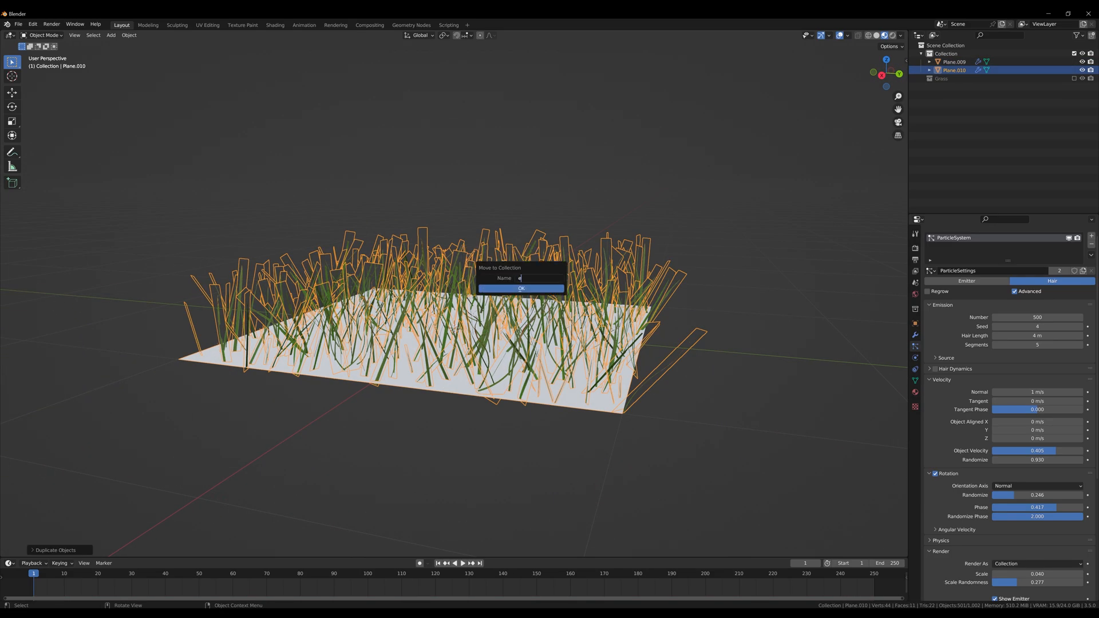
click(548, 287)
Step: Exclude the original Collection from the view layer and make the duplicated plane's particle instances real
click(1073, 54)
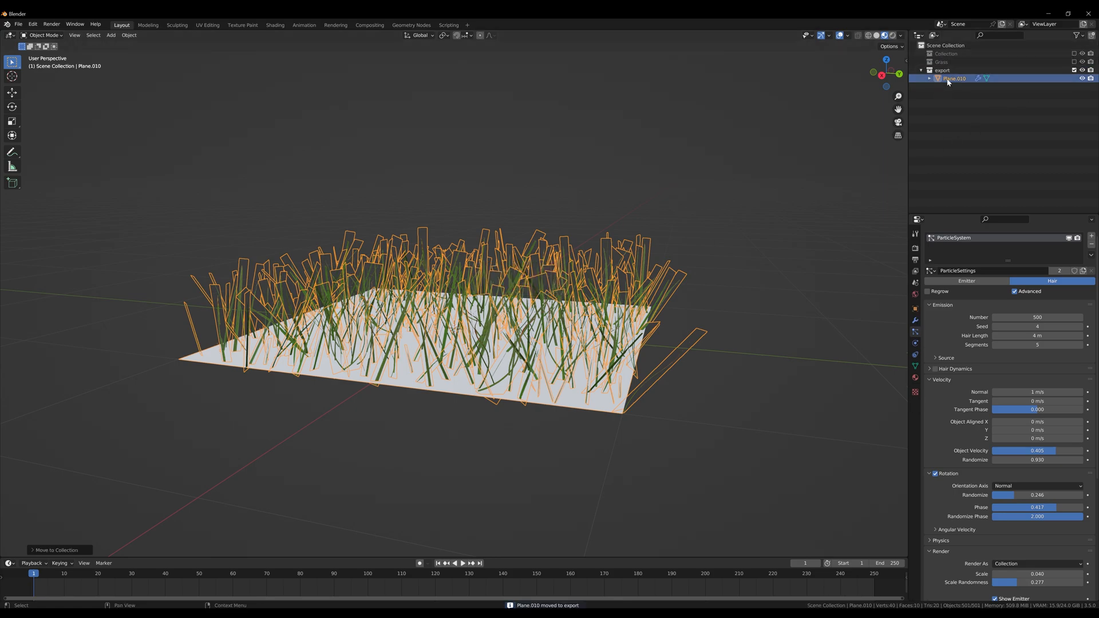
click(915, 320)
click(991, 301)
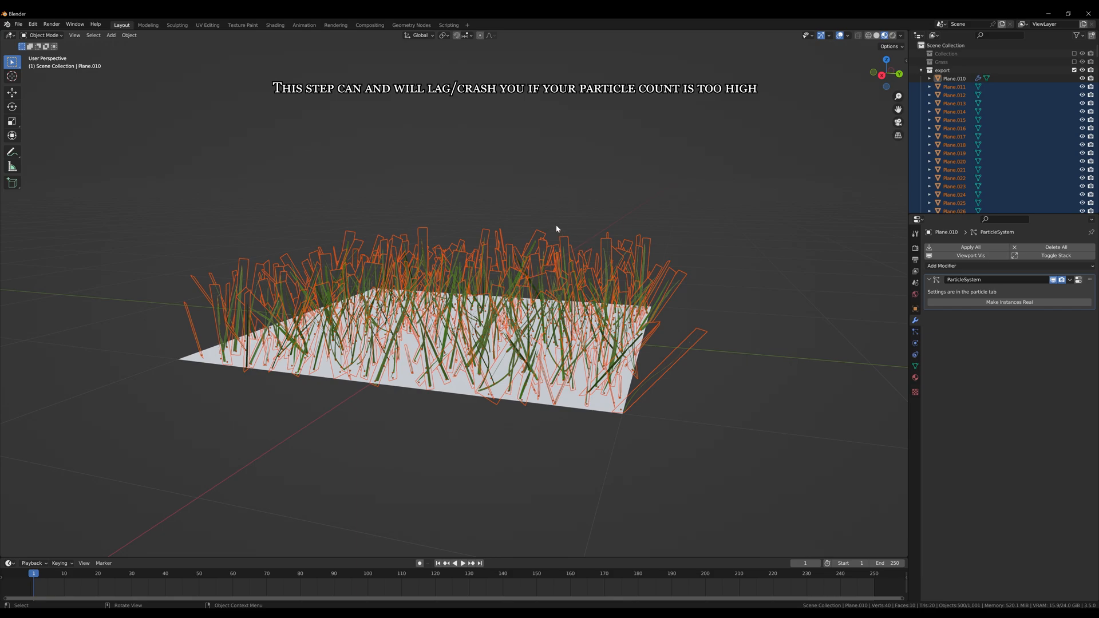
Step: Make the selected grass blades single-user for Object & Data
key(F3)
text(mak)
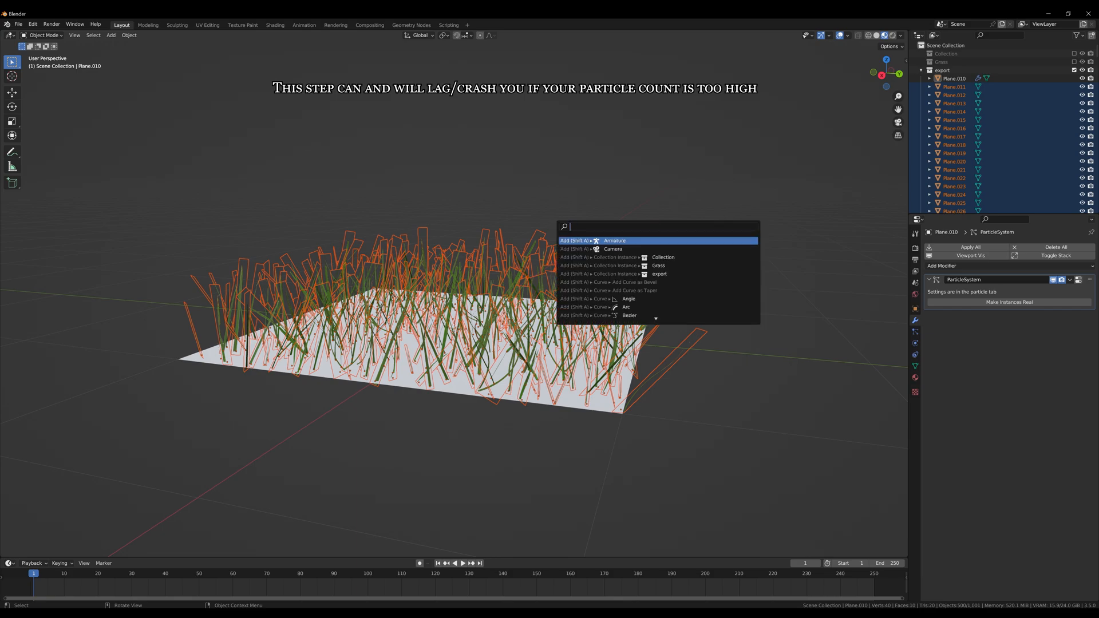
text(e sing)
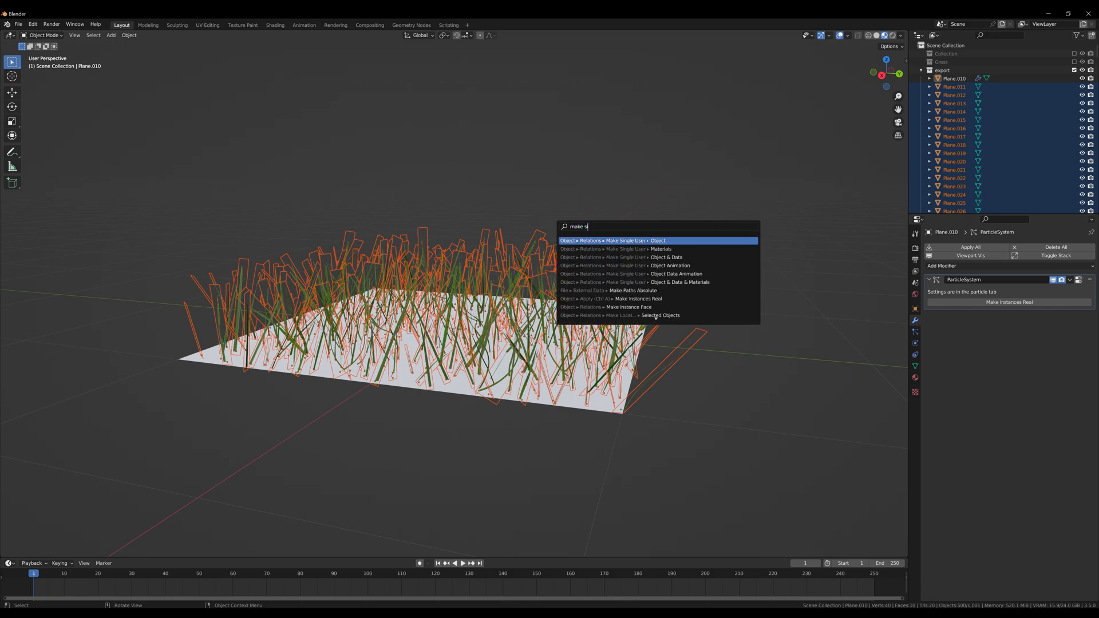
key(Down)
key(Down)
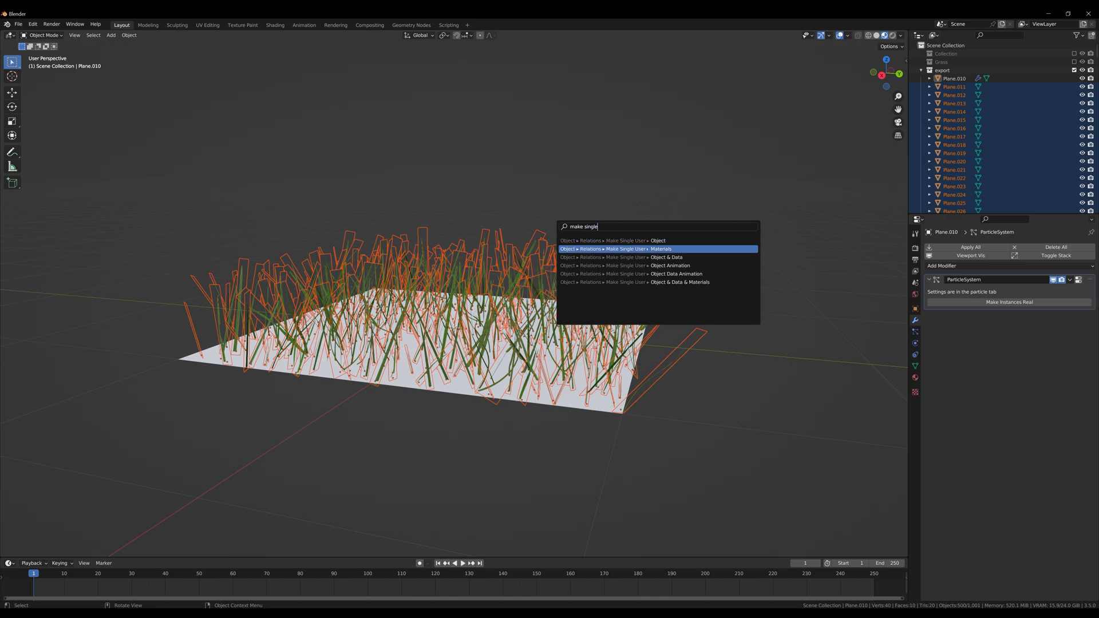
click(673, 258)
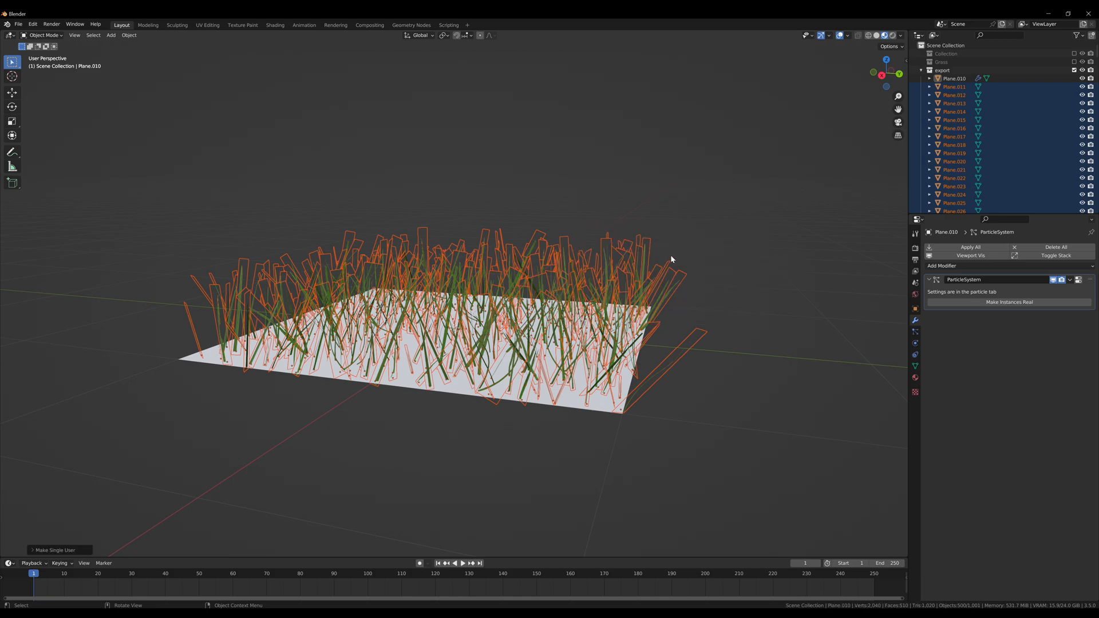
Step: Join all the grass blades into one object with a blade as the active object, and hide the duplicated ground plane
shift+click(669, 278)
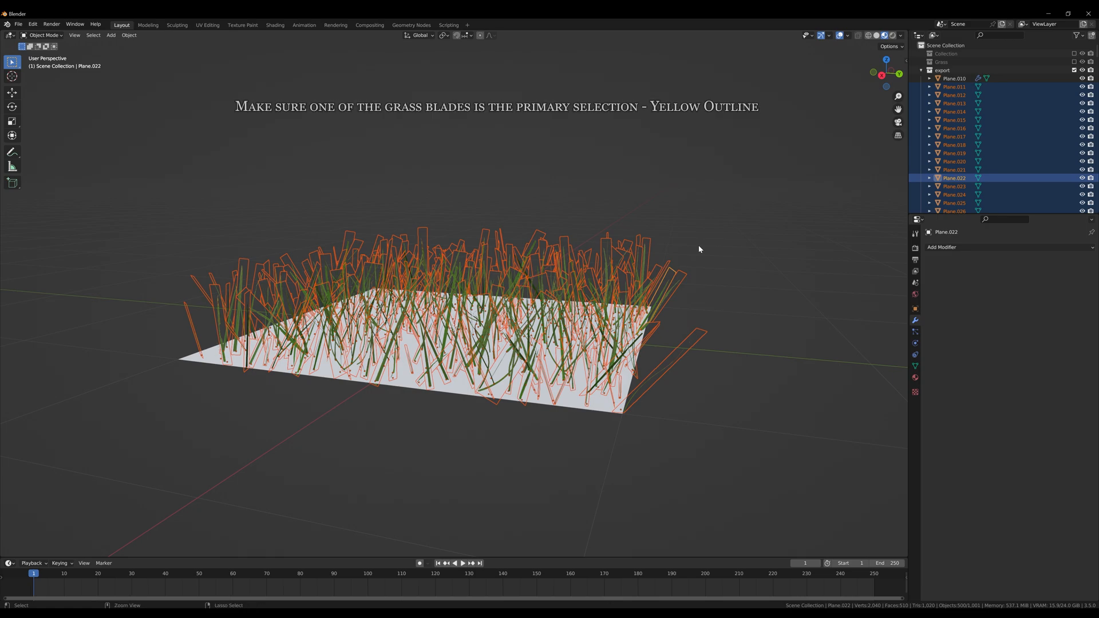
key(ctrl+j)
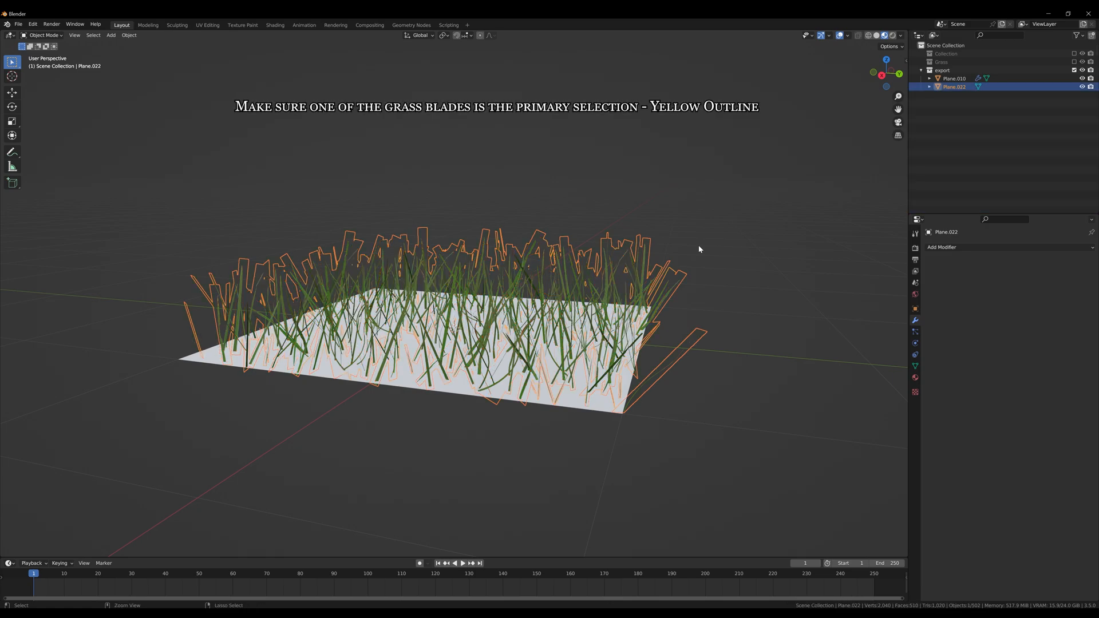
click(1082, 79)
click(609, 205)
middle_drag(623, 209, 704, 240)
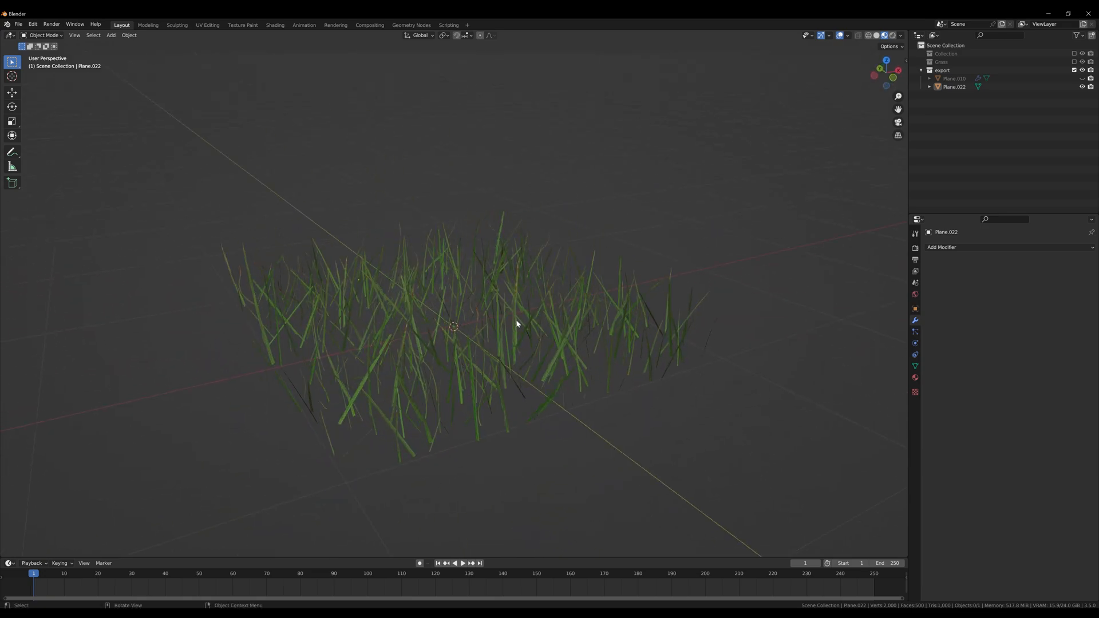
Step: Apply all transforms to the joined grass object and inspect the patch without its selection outline
click(500, 330)
key(ctrl+a)
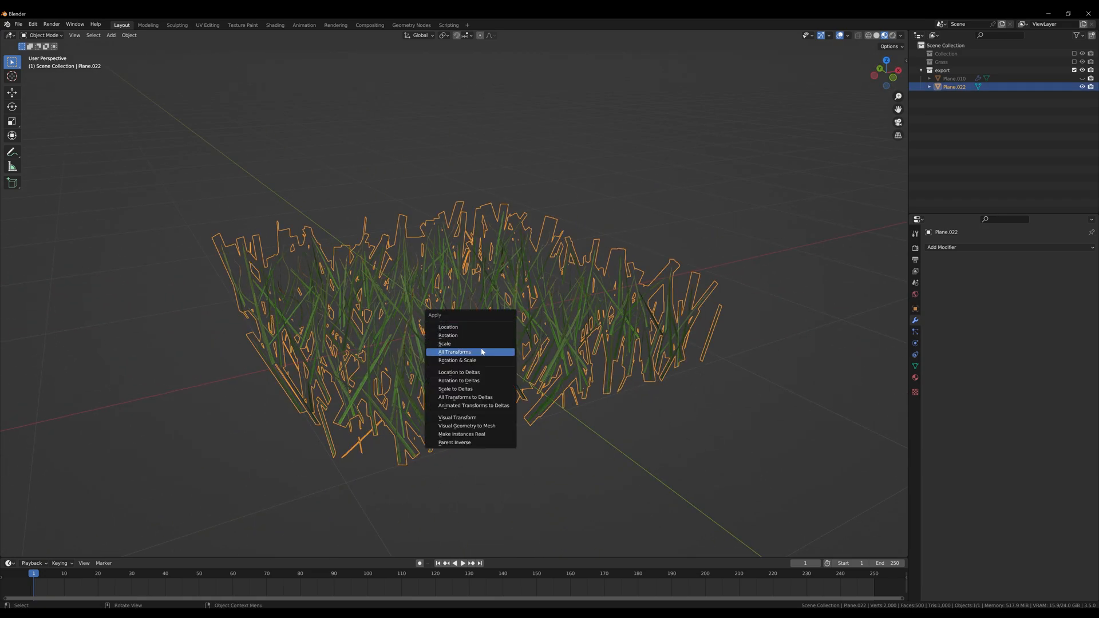
click(482, 352)
click(606, 207)
middle_drag(629, 218, 769, 226)
scroll(498, 201, up, 3)
scroll(768, 224, down, 4)
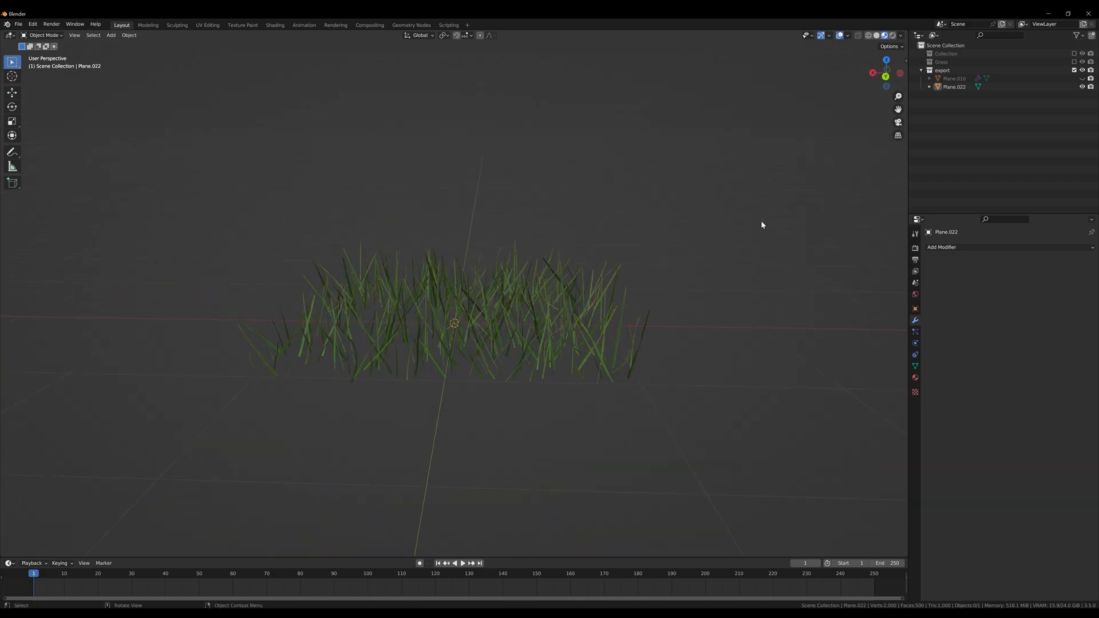